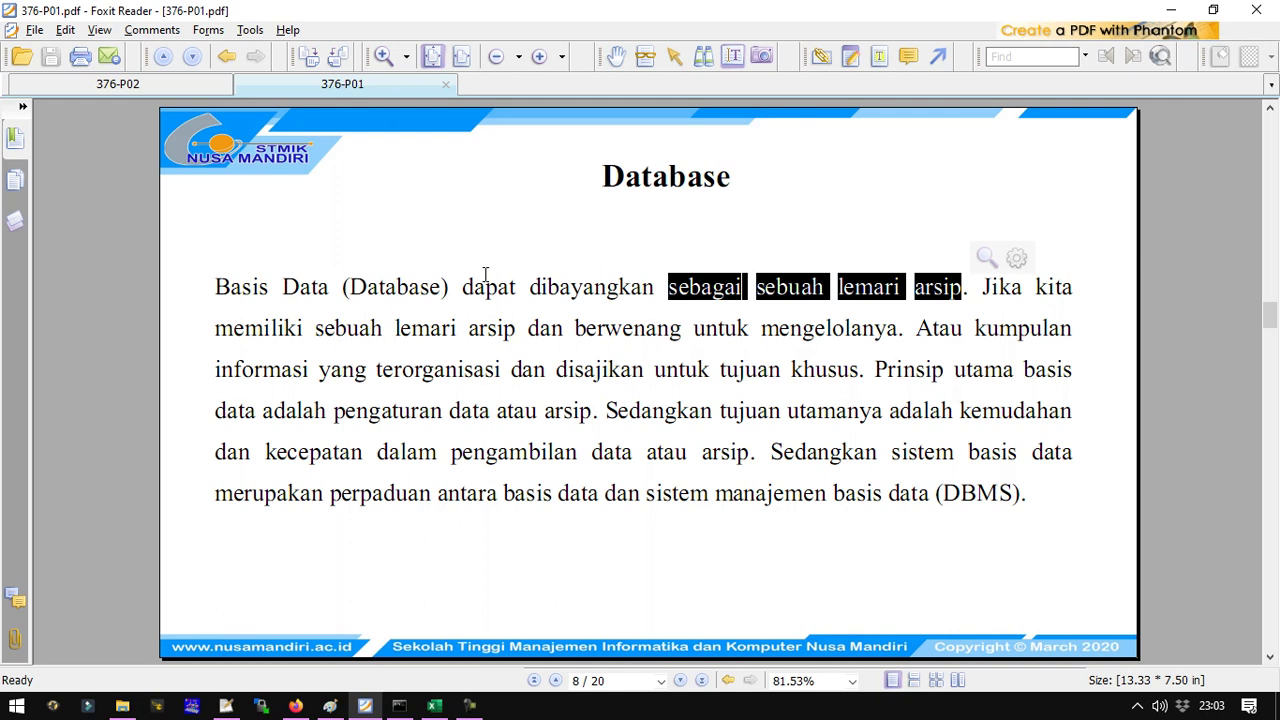
# - Highlight the title of the Database slide in the PDF while reading it
pyautogui.click(797, 306)
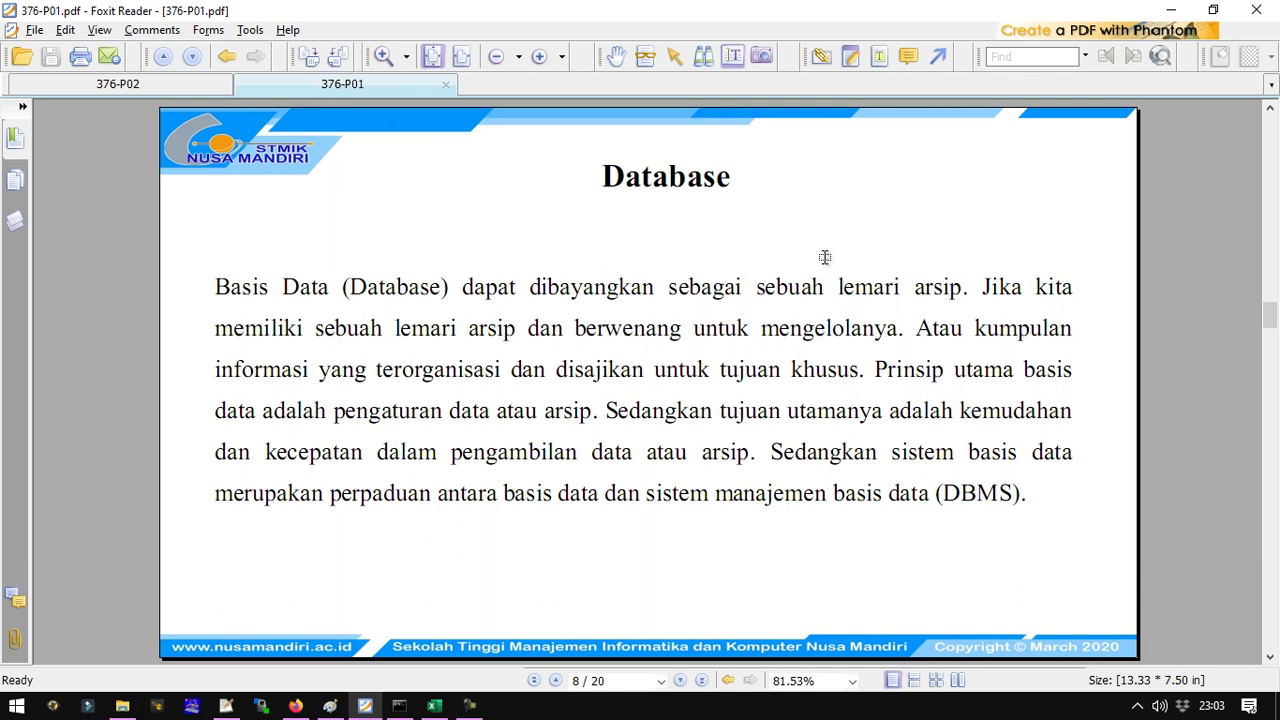
pyautogui.moveTo(578, 166); pyautogui.dragTo(794, 183)
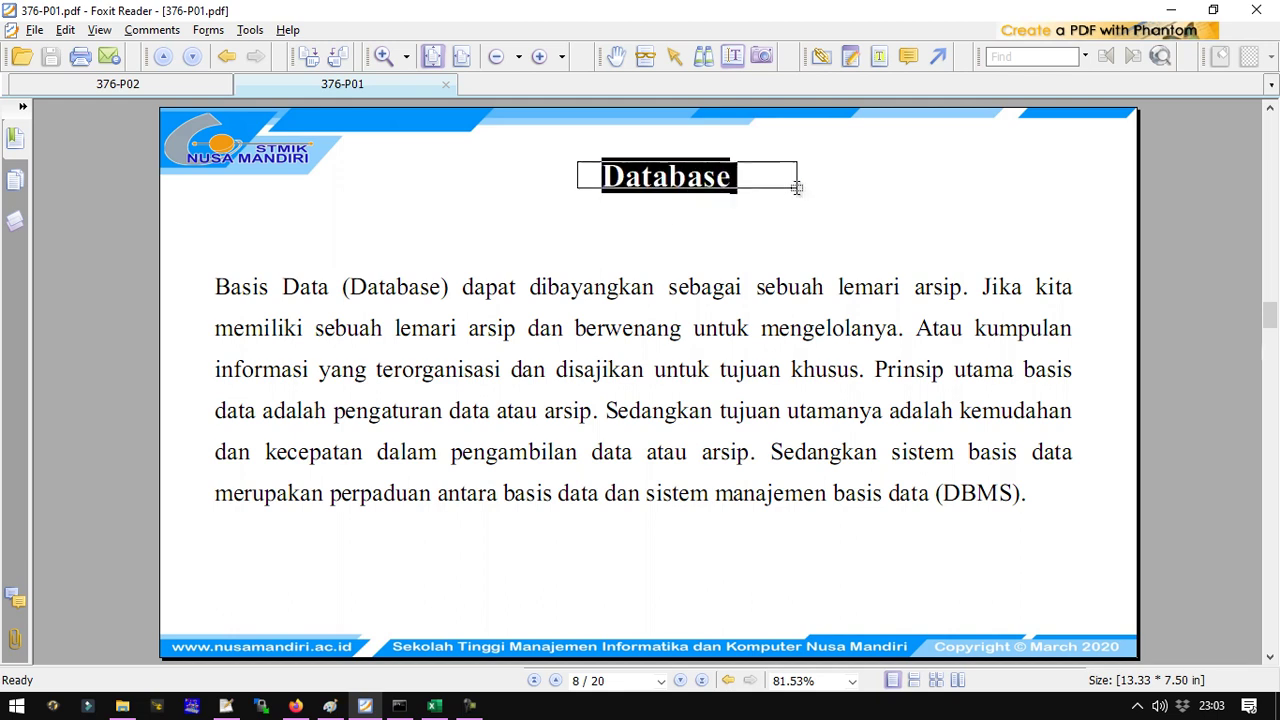
pyautogui.click(748, 215)
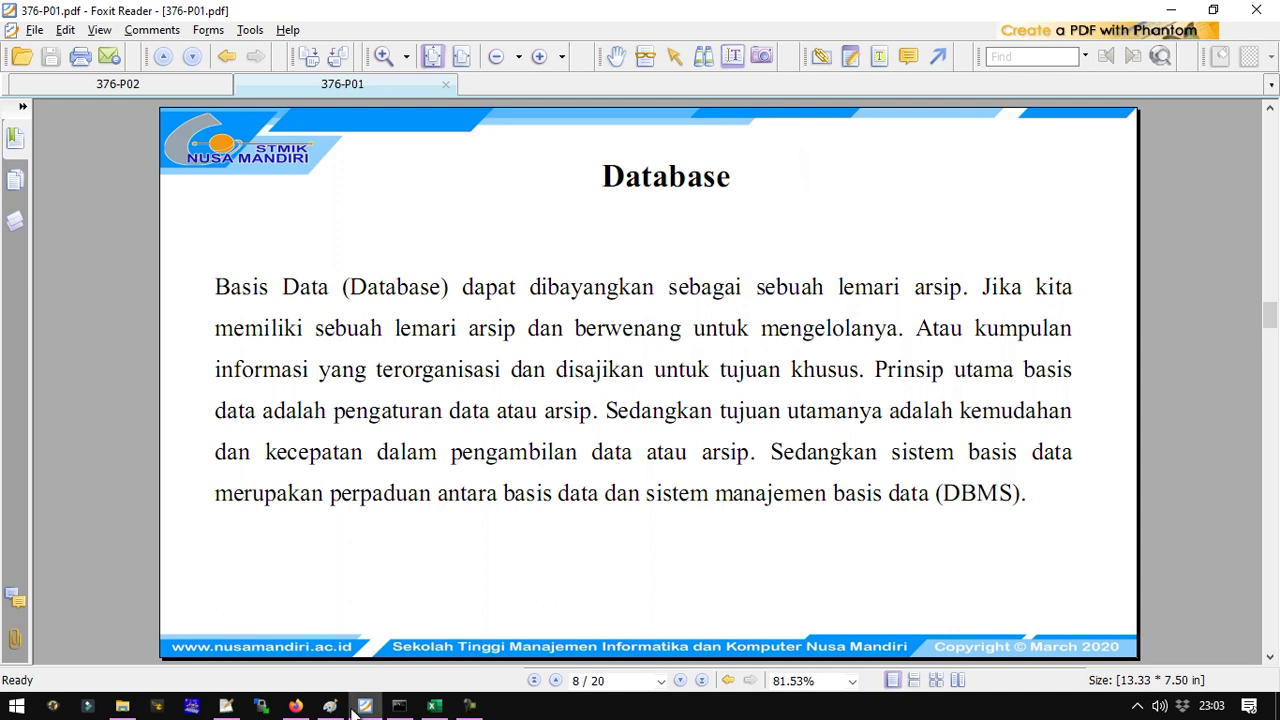
# - Switch to the Excel workbook and enter Tiket in cell C4, beside the APLIKASI label
pyautogui.click(434, 706)
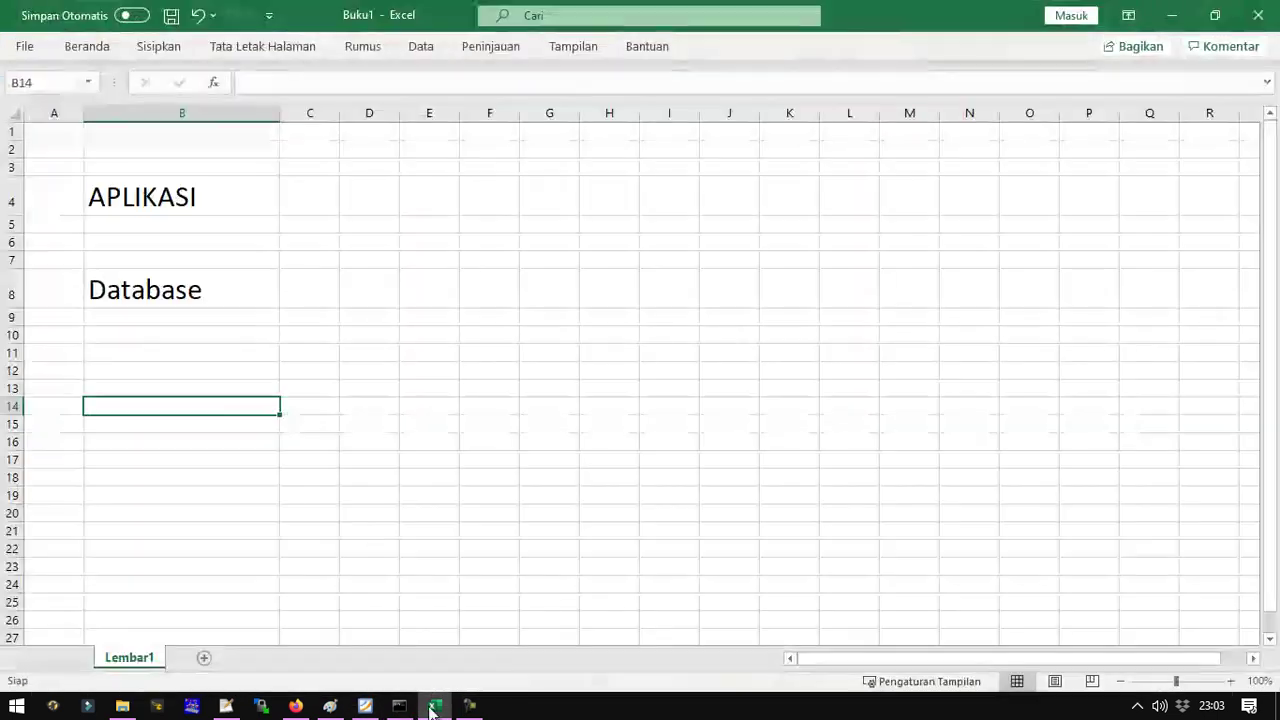
pyautogui.click(380, 214)
pyautogui.click(311, 199)
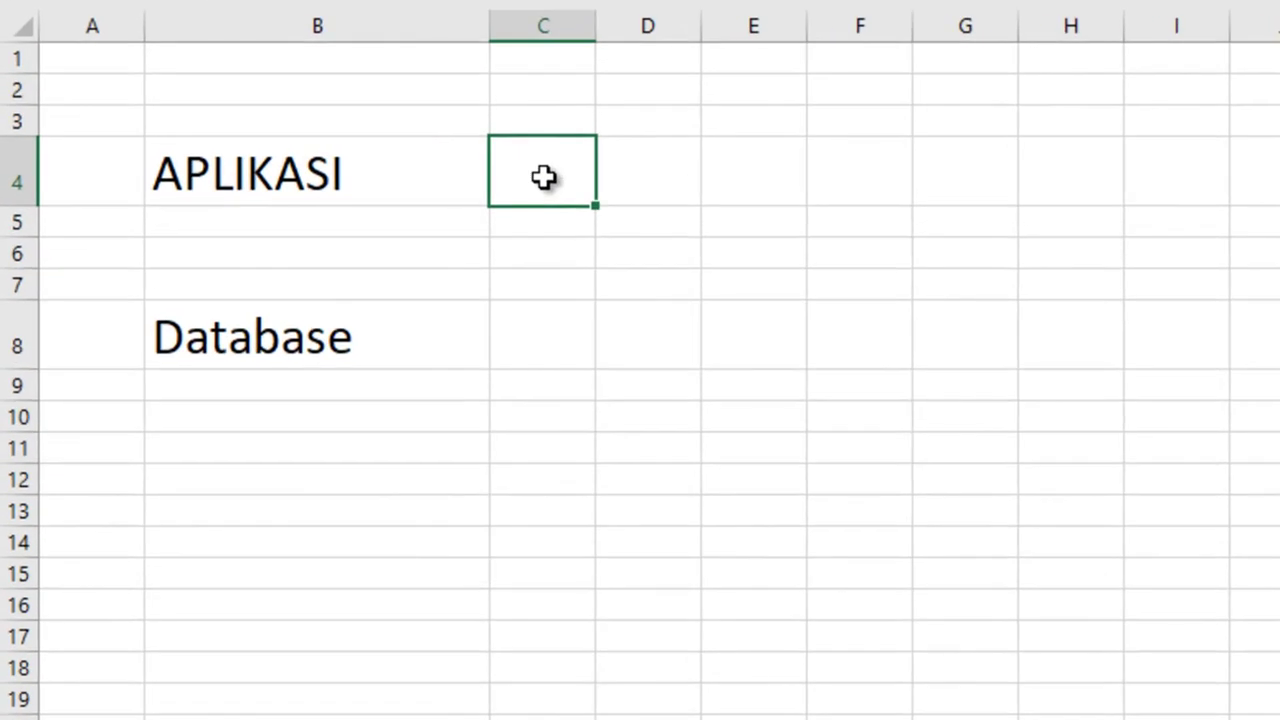
pyautogui.write('Tiket')
pyautogui.click(663, 223)
pyautogui.click(543, 165)
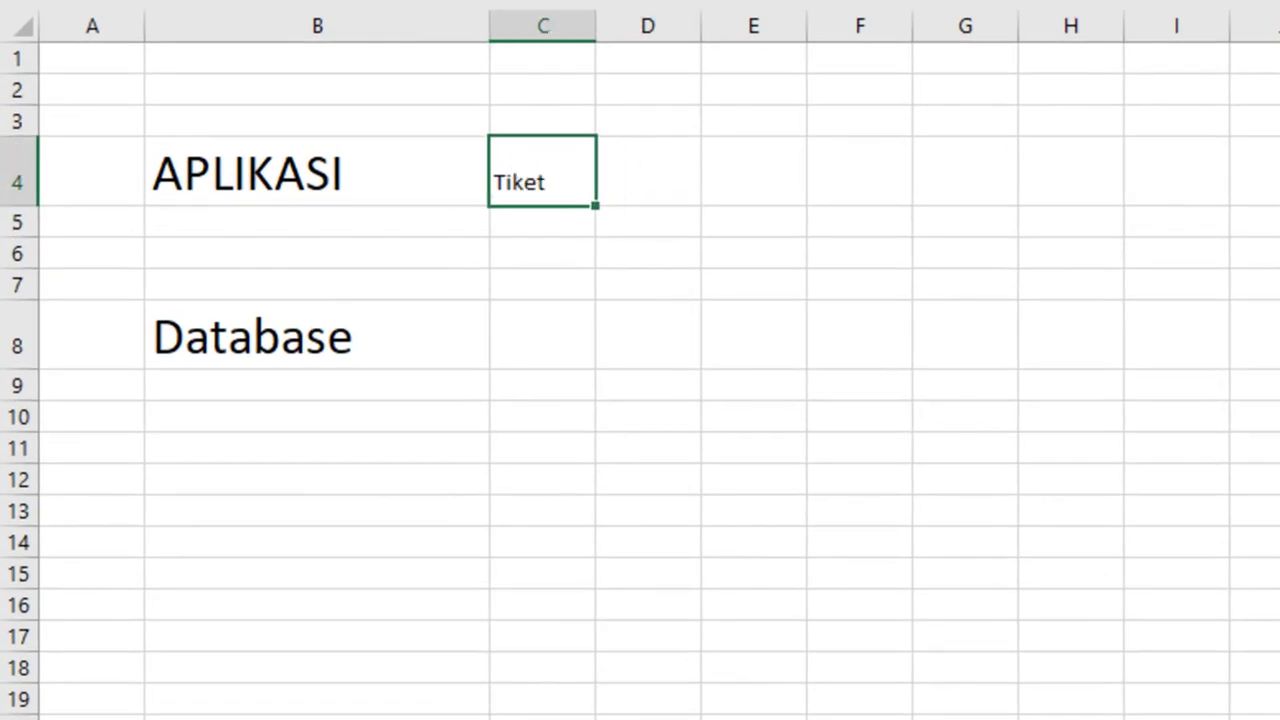
# - Increase the font size of Tiket in C4 by several increments, close to the size of the APLIKASI label
pyautogui.hotkey('ctrl', 'F1')
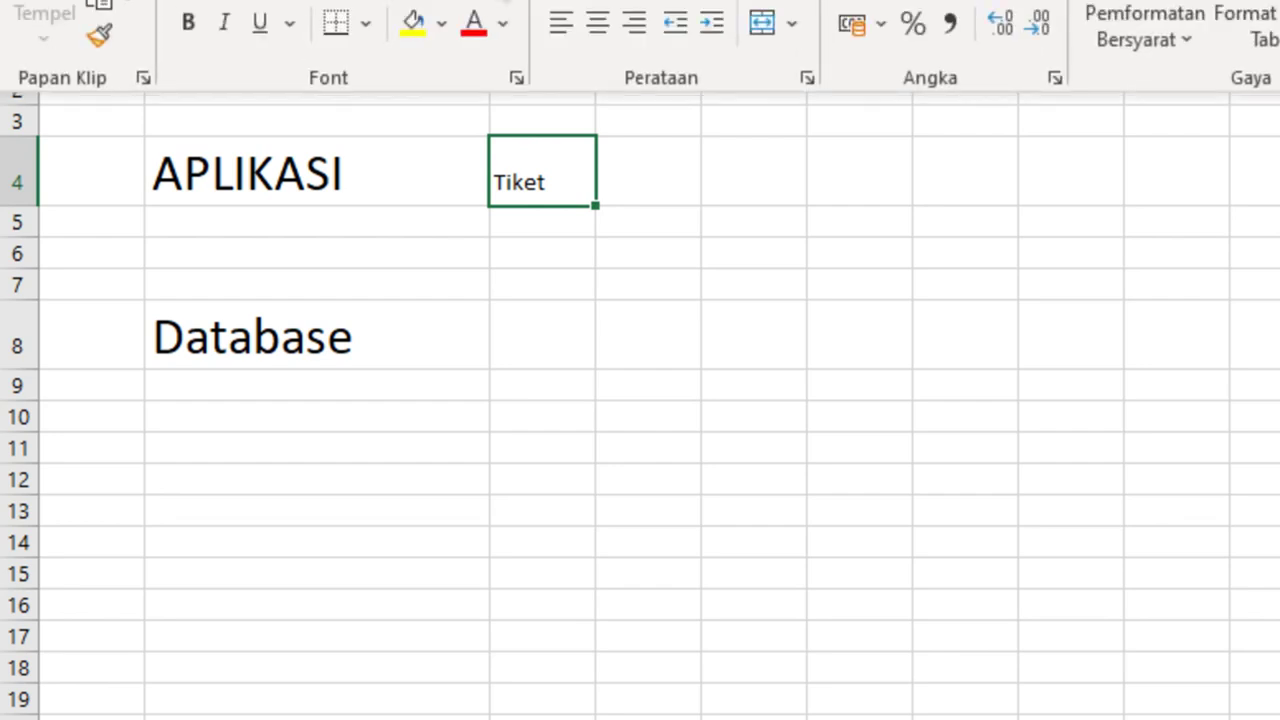
pyautogui.hotkey('ctrl', 'shift', '.')
pyautogui.hotkey('ctrl', 'shift', '.')
pyautogui.hotkey('ctrl', 'shift', '.')
pyautogui.hotkey('ctrl', 'shift', '.')
pyautogui.click(503, 157)
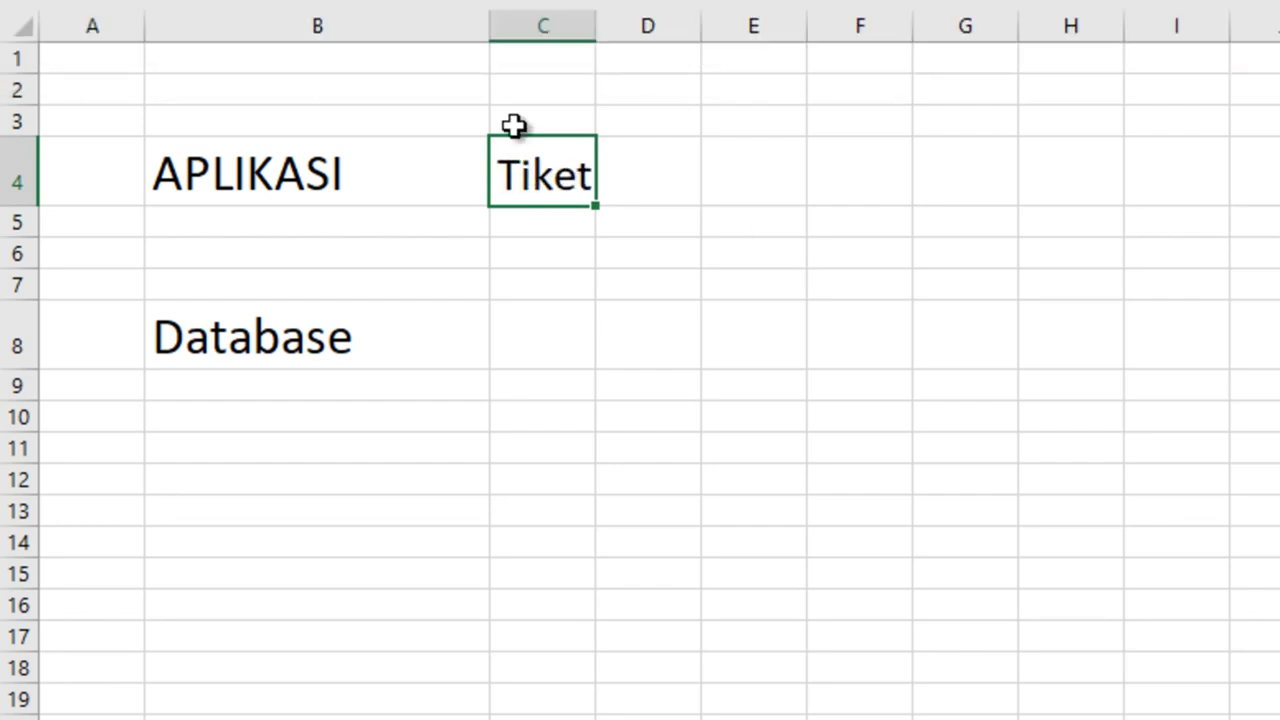
# - Widen column C so that Tiket has ample room beside the APLIKASI label
pyautogui.click(727, 232)
pyautogui.click(676, 183)
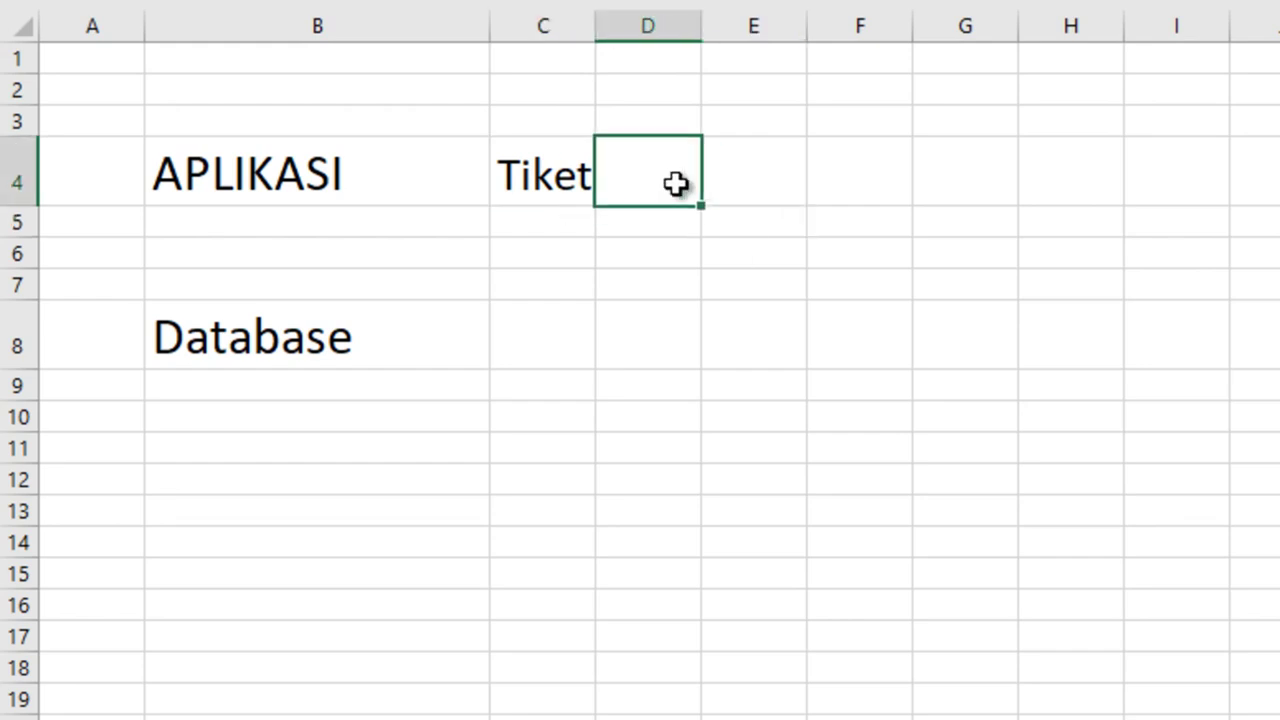
pyautogui.click(533, 152)
pyautogui.click(742, 222)
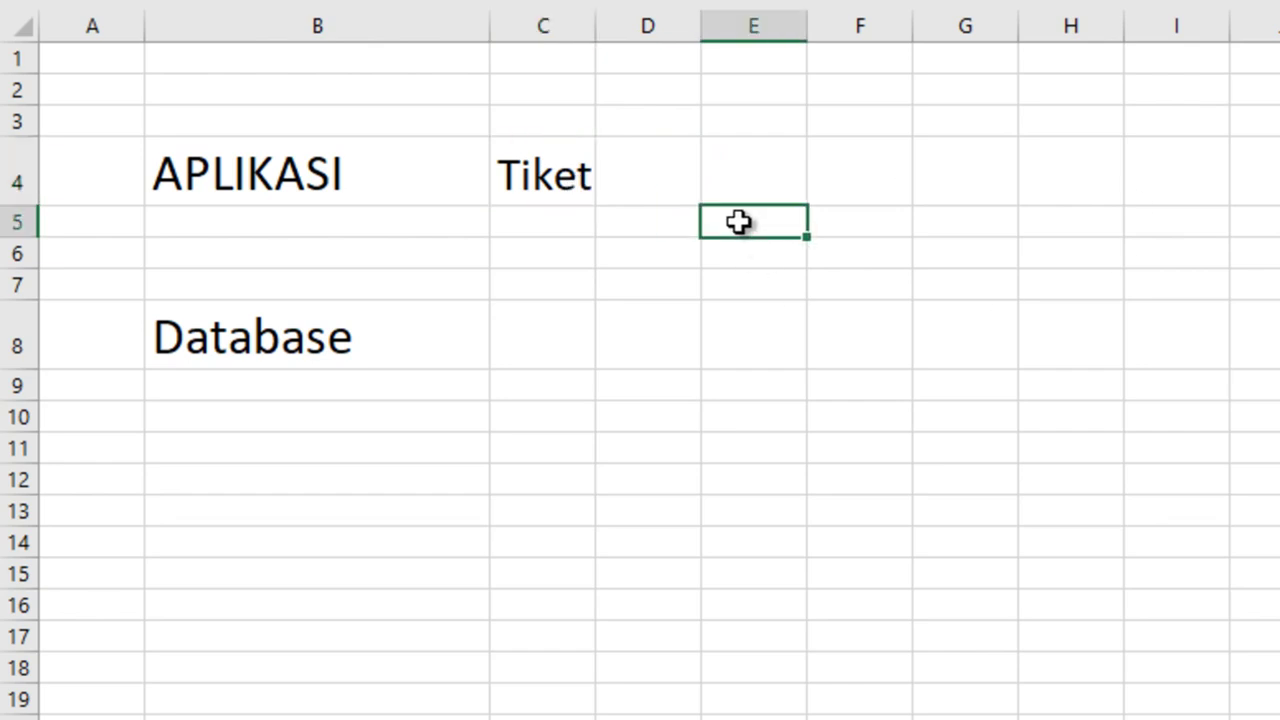
pyautogui.moveTo(595, 26); pyautogui.dragTo(723, 31)
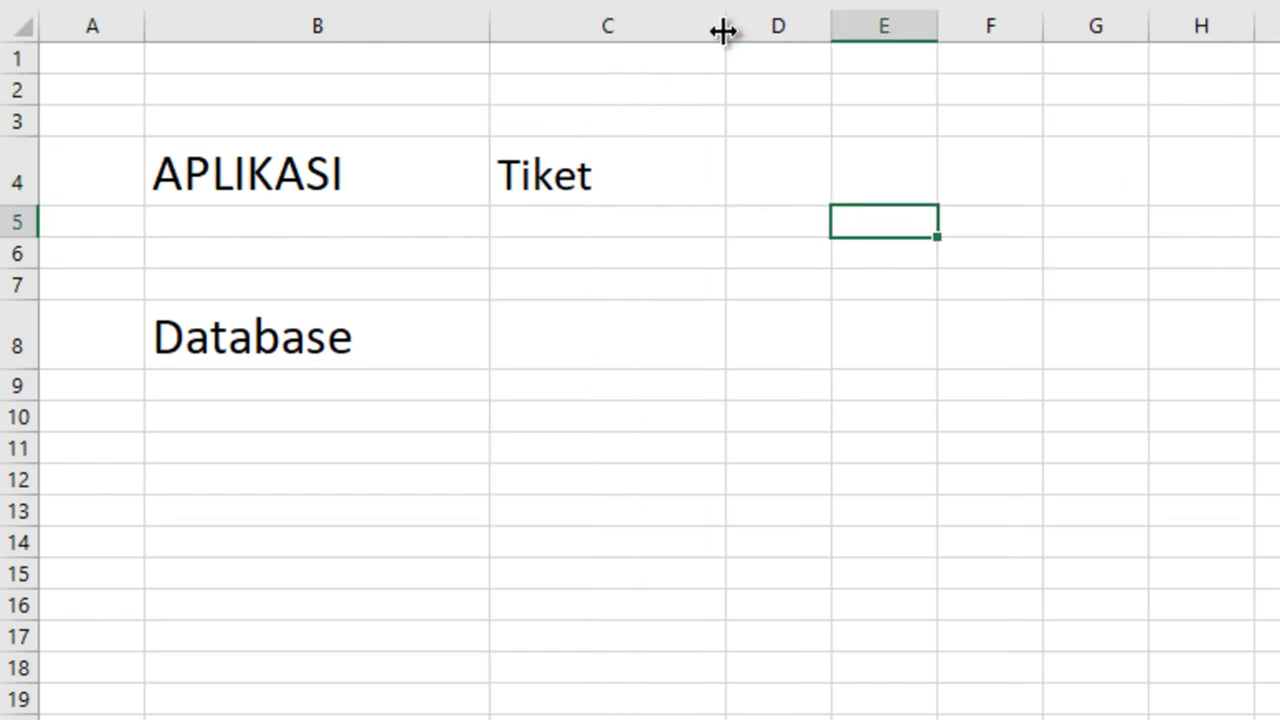
pyautogui.click(676, 189)
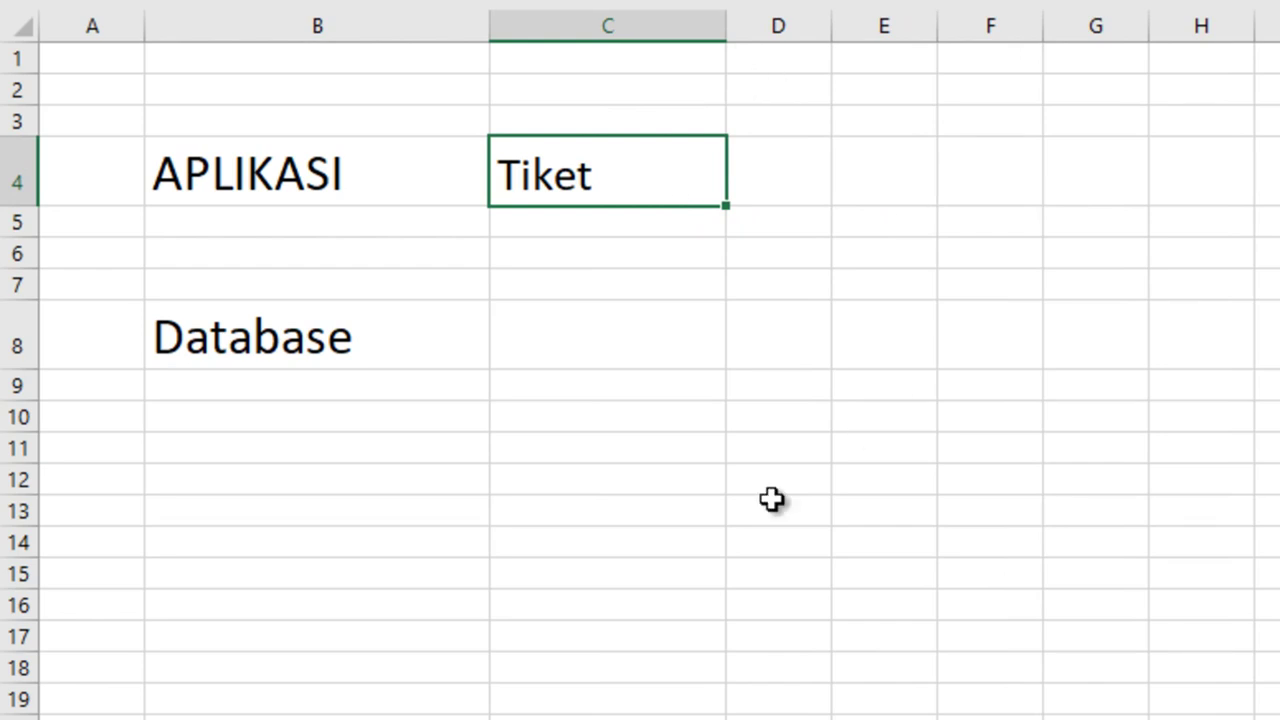
pyautogui.click(232, 344)
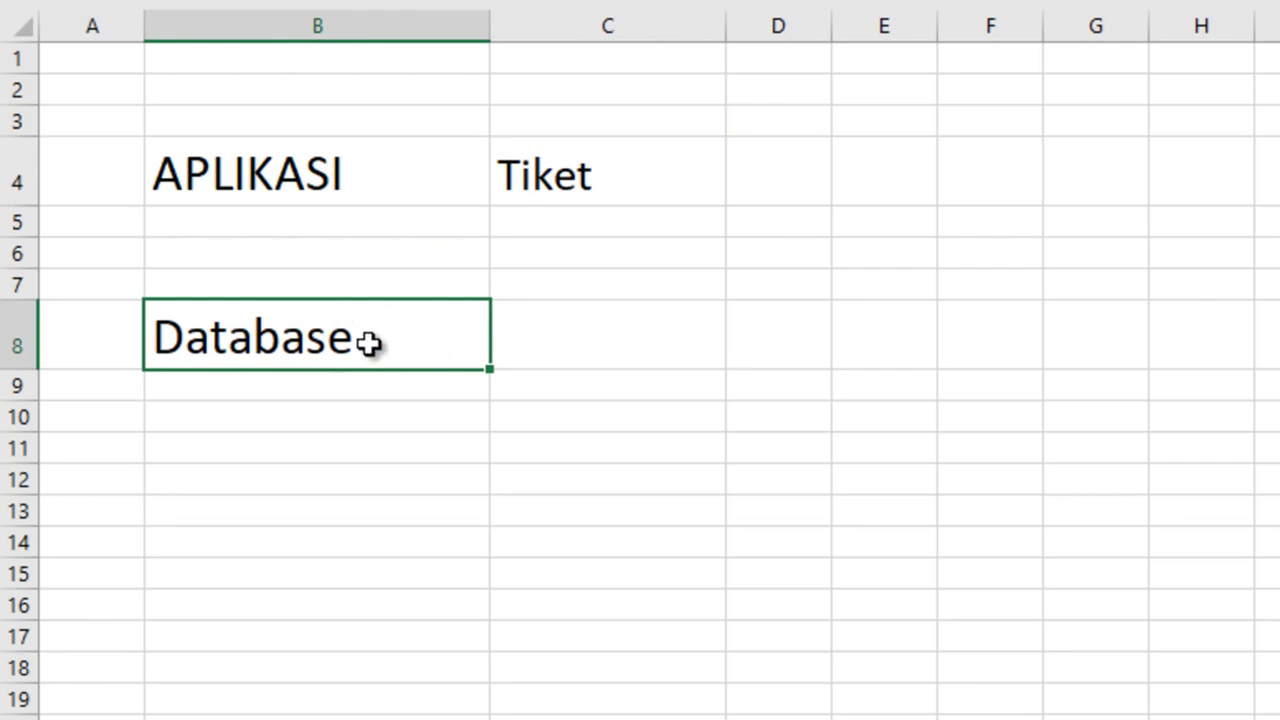
pyautogui.click(608, 350)
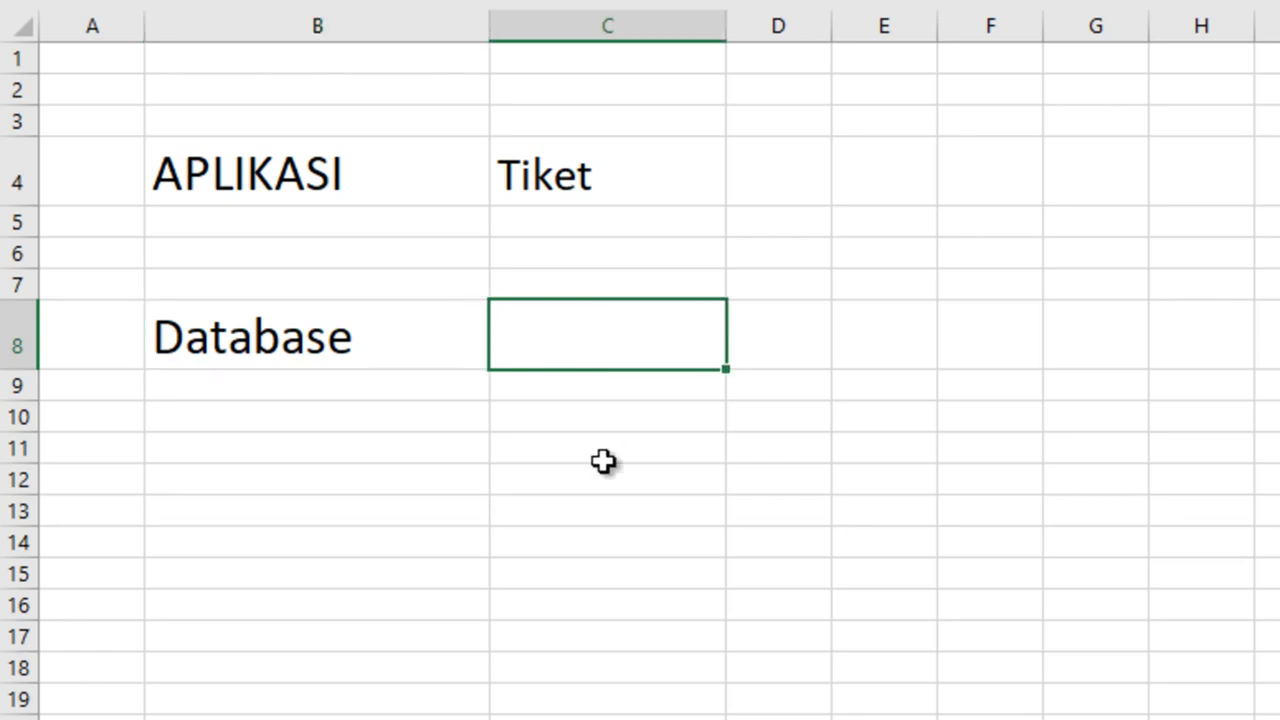
pyautogui.click(603, 460)
pyautogui.click(375, 334)
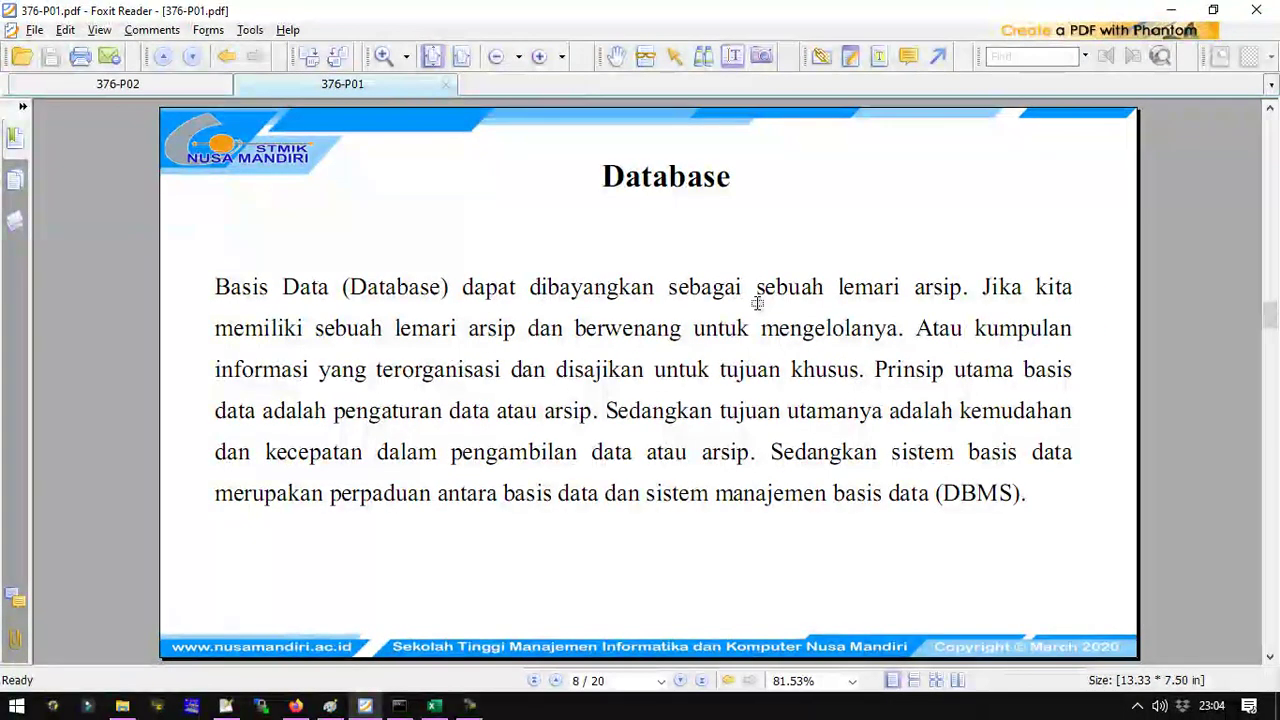
# - Review the PDF slides on the database definition, the Hierarki Database diagram and the Keterangan pages explaining its levels
pyautogui.moveTo(757, 286); pyautogui.dragTo(960, 288)
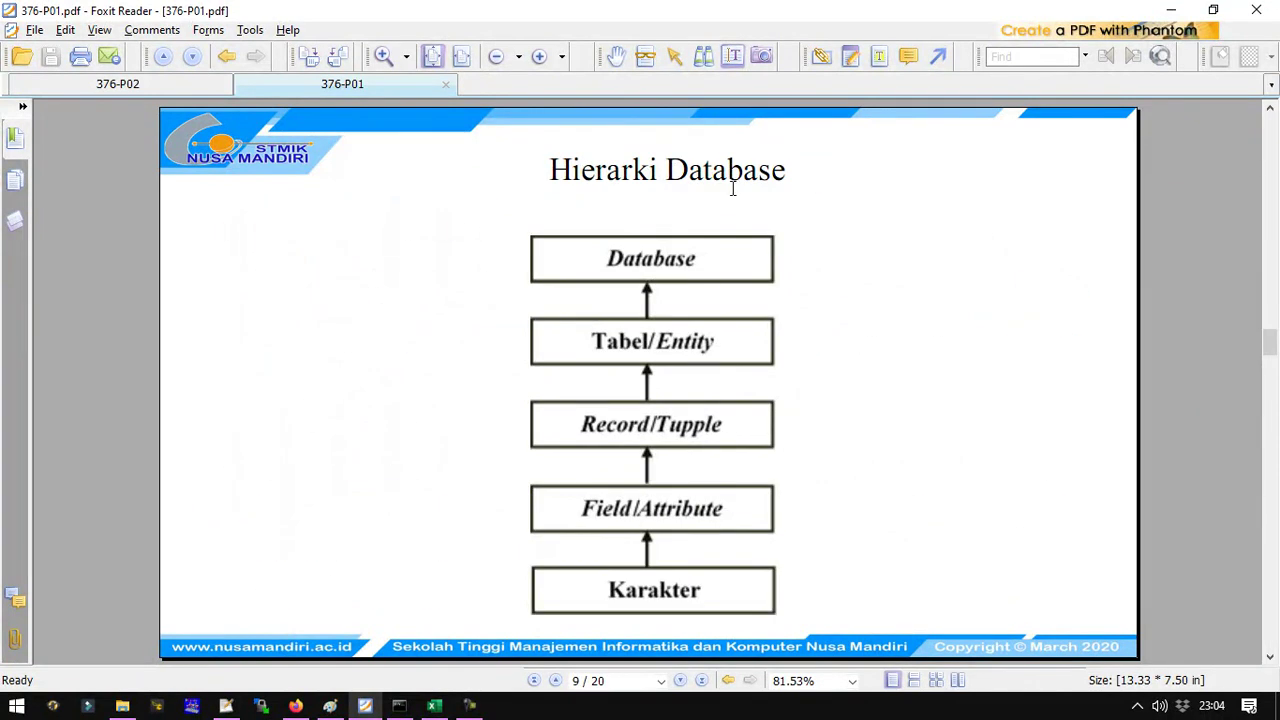
pyautogui.moveTo(548, 168); pyautogui.dragTo(637, 259)
pyautogui.click(828, 242)
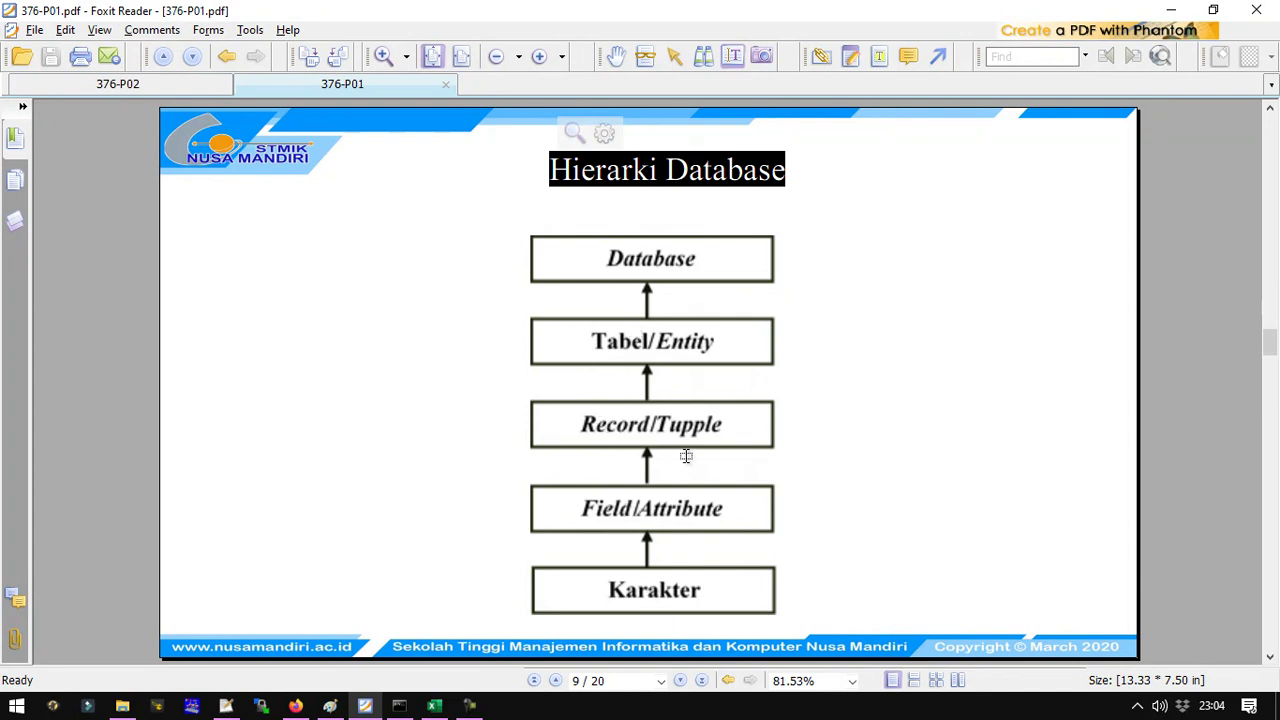
pyautogui.scroll(-1, 687, 387)
pyautogui.scroll(-2, 687, 387)
pyautogui.scroll(3, 687, 386)
pyautogui.scroll(-1, 661, 367)
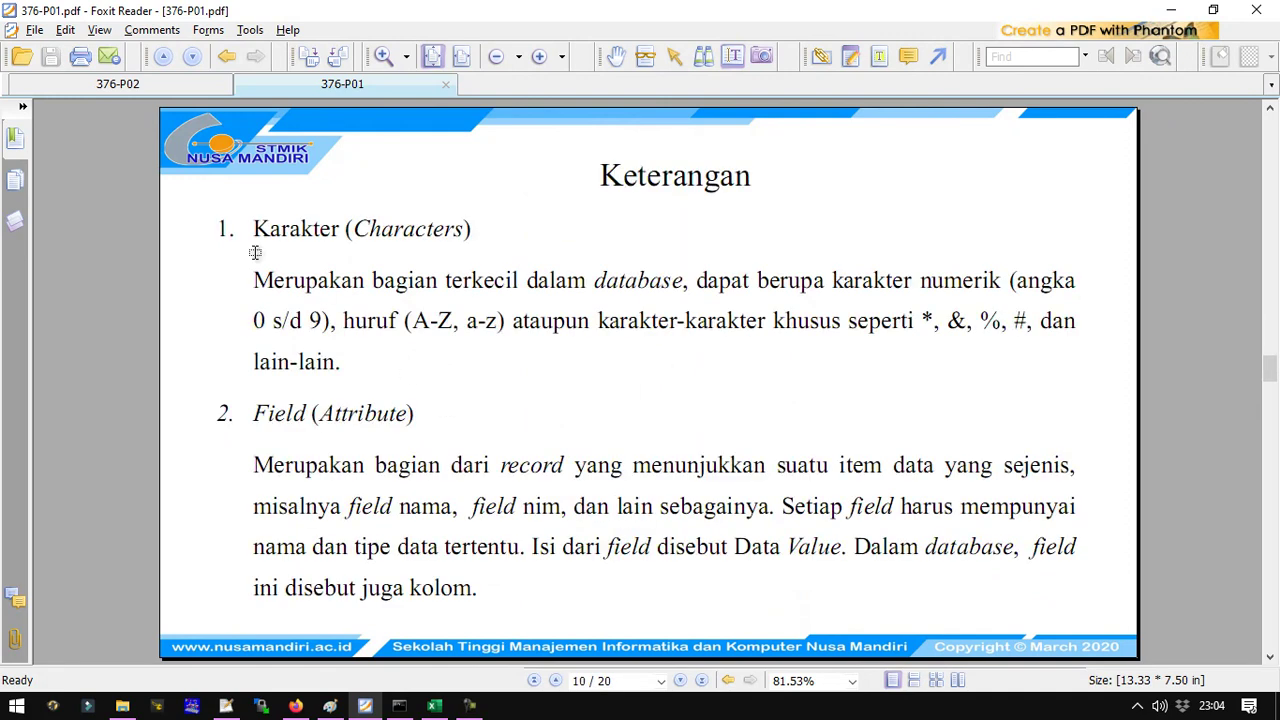
pyautogui.scroll(-1, 318, 420)
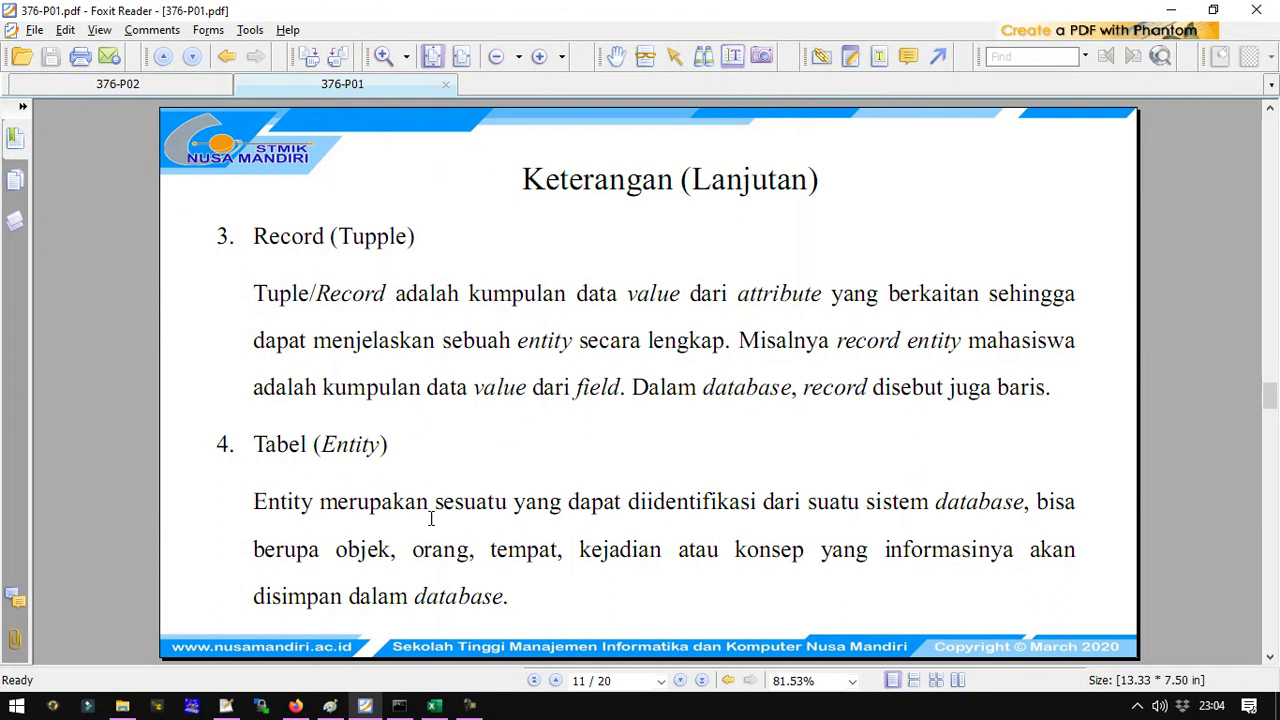
# - Switch back to the Excel workbook and enter basisdata_tiket in cell C8, beside the Database label
pyautogui.click(434, 706)
pyautogui.click(466, 257)
pyautogui.click(343, 195)
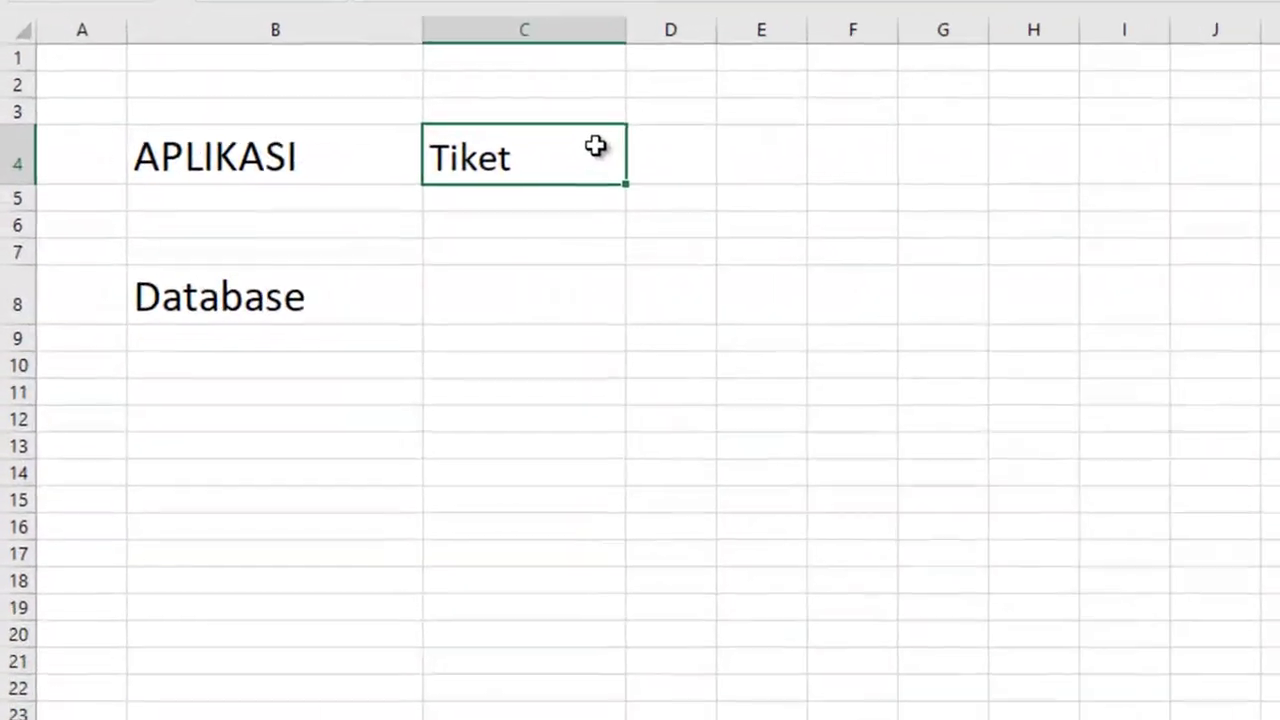
pyautogui.click(609, 320)
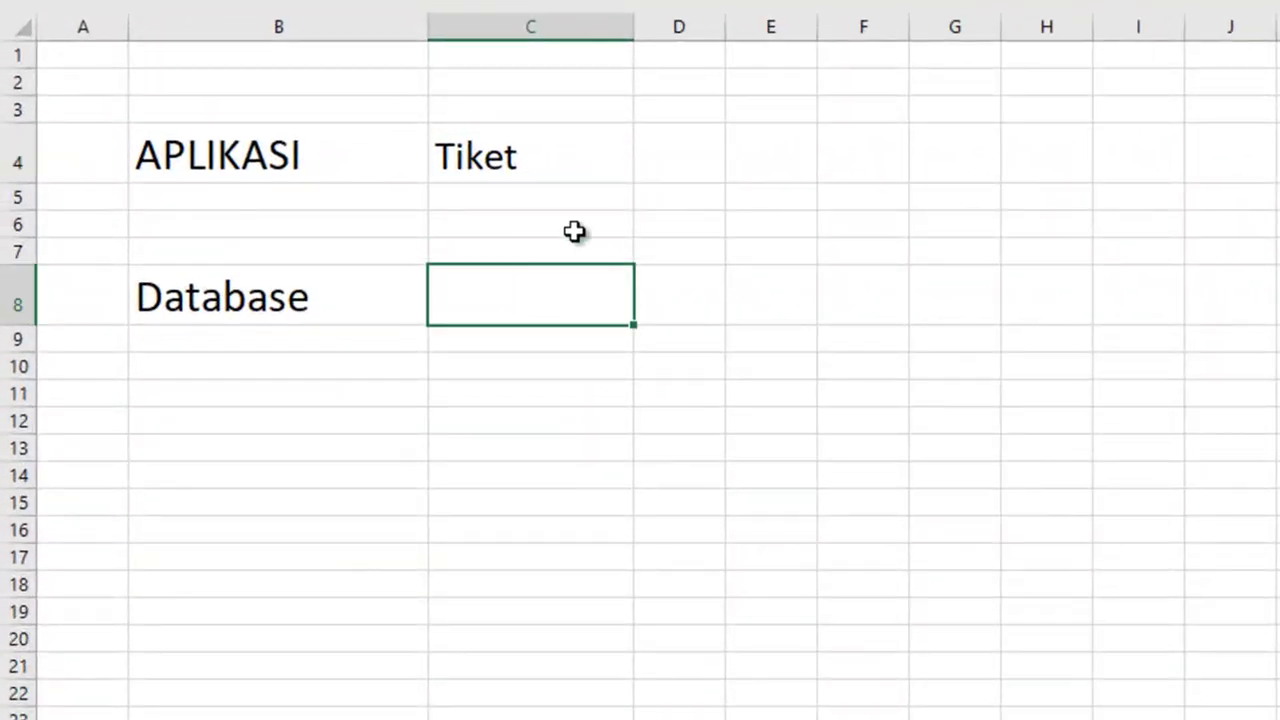
pyautogui.write('basisdata_tiket')
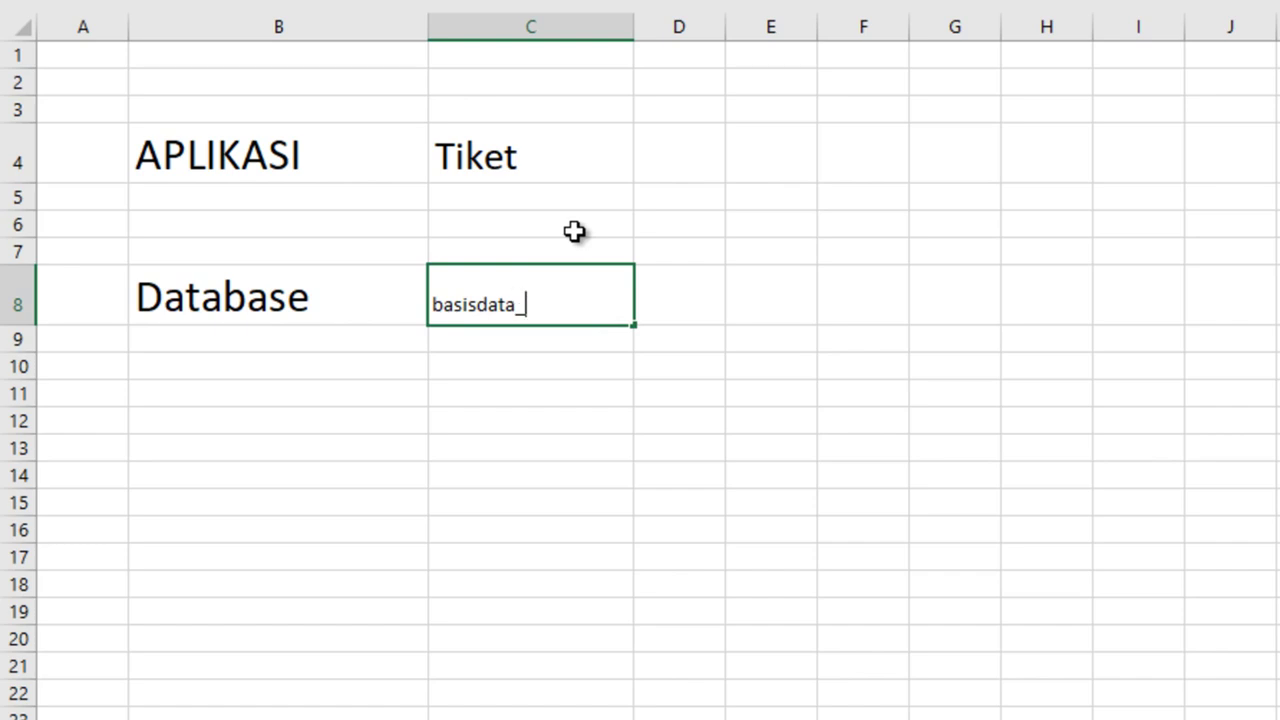
pyautogui.press('Return')
pyautogui.press('Up')
# - Enlarge the text in C8 and widen column C until basisdata_tiket fits inside the cell
pyautogui.click(92, 0)
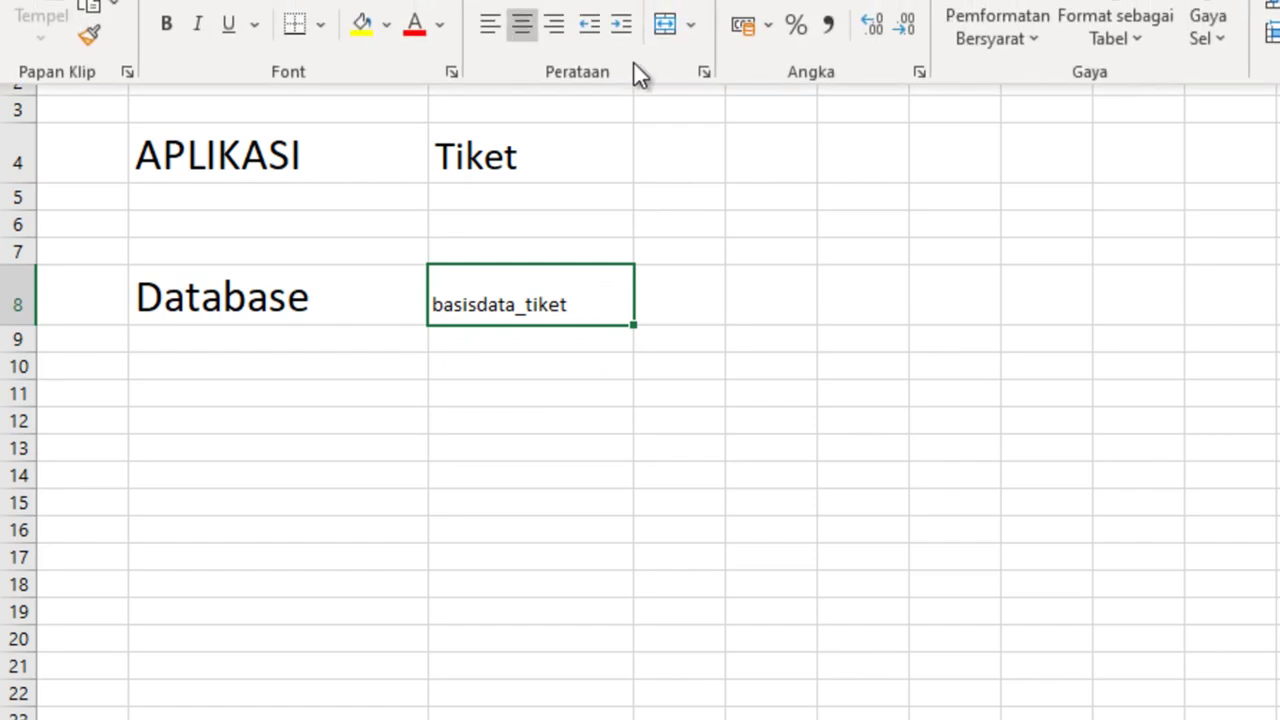
pyautogui.click(412, 1)
pyautogui.click(412, 1)
pyautogui.click(412, 1)
pyautogui.click(411, 1)
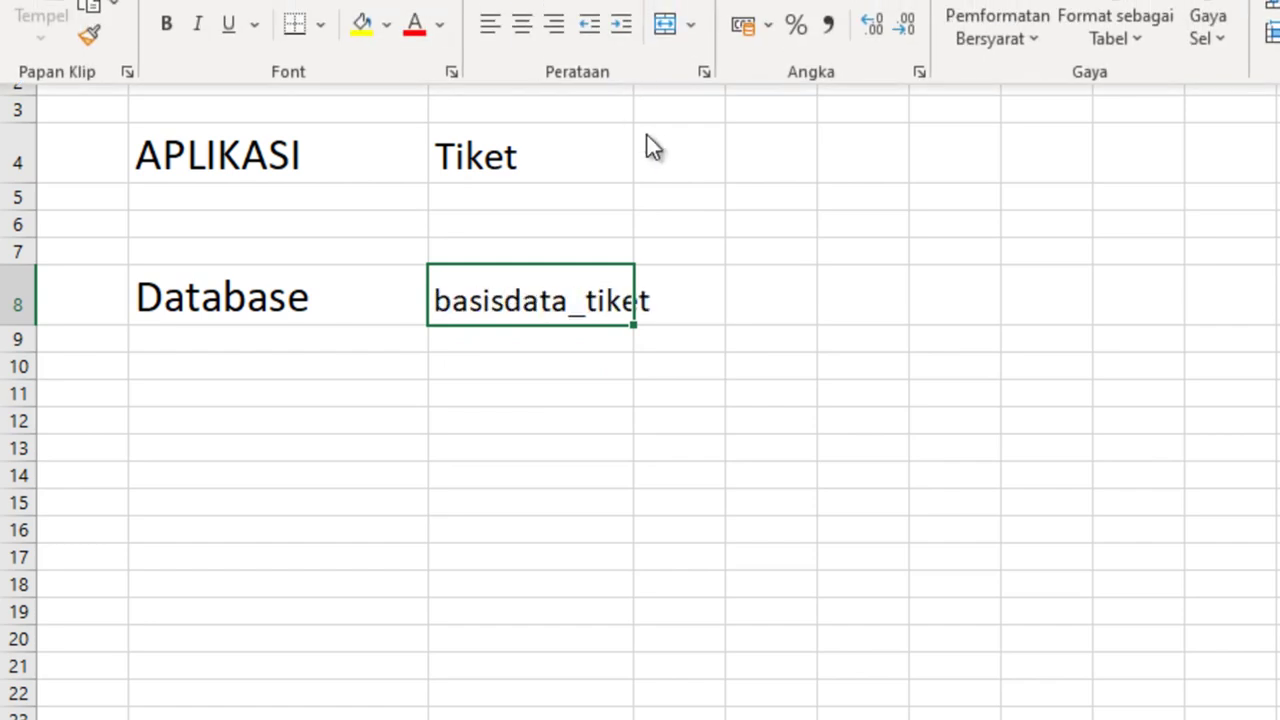
pyautogui.click(641, 120)
pyautogui.moveTo(634, 38); pyautogui.dragTo(698, 200)
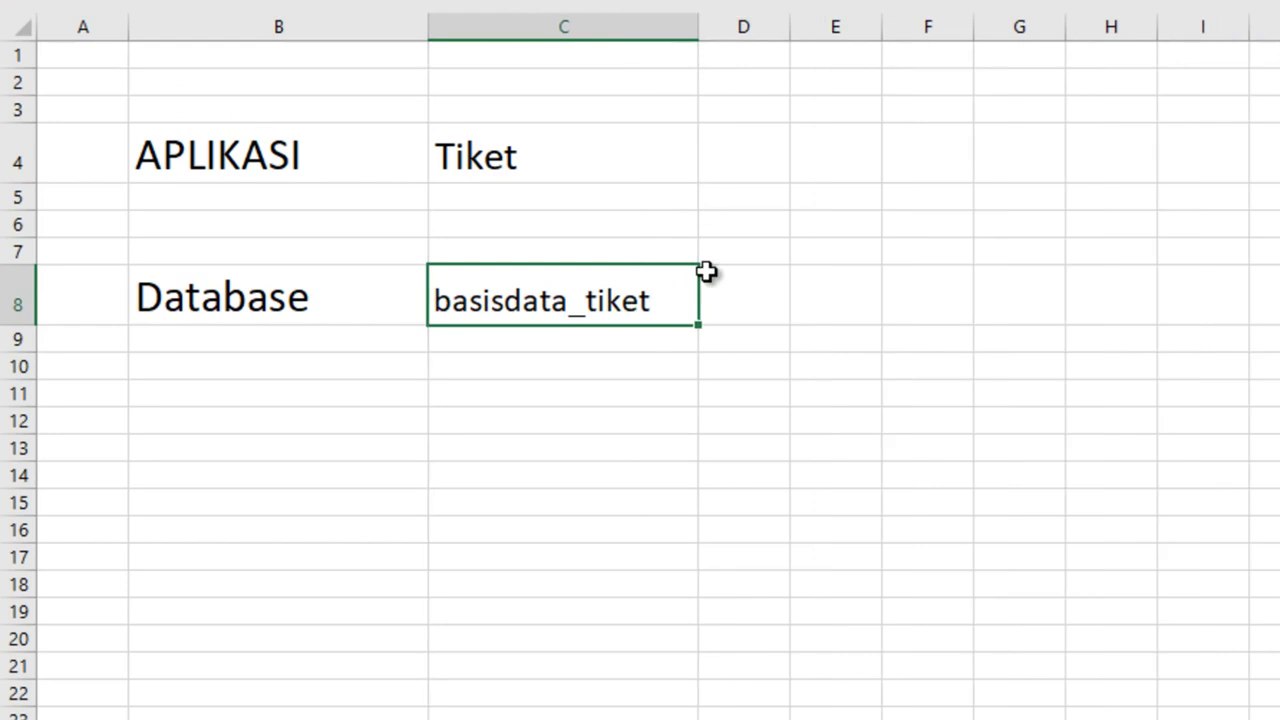
pyautogui.click(737, 405)
pyautogui.click(582, 316)
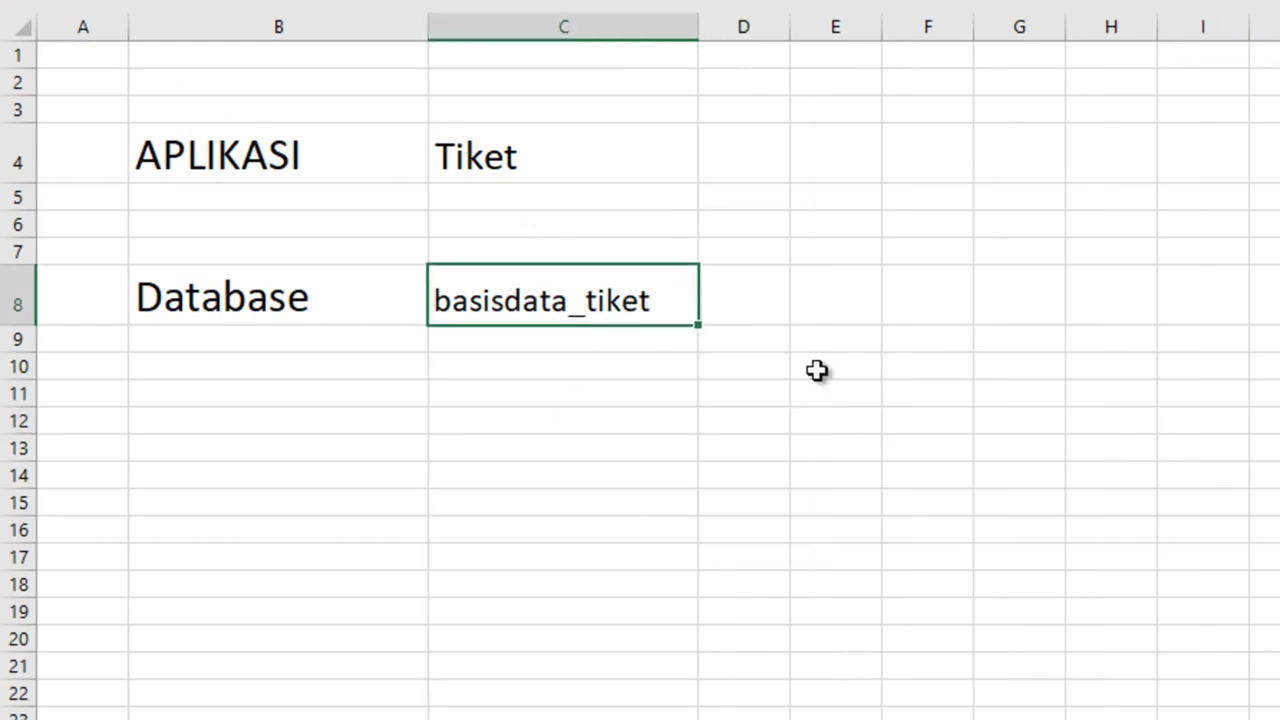
# - Compare the Database and Tabel/Entity levels of the PDF's hierarchy diagram with the application and database entries in the worksheet
pyautogui.click(747, 312)
pyautogui.click(632, 279)
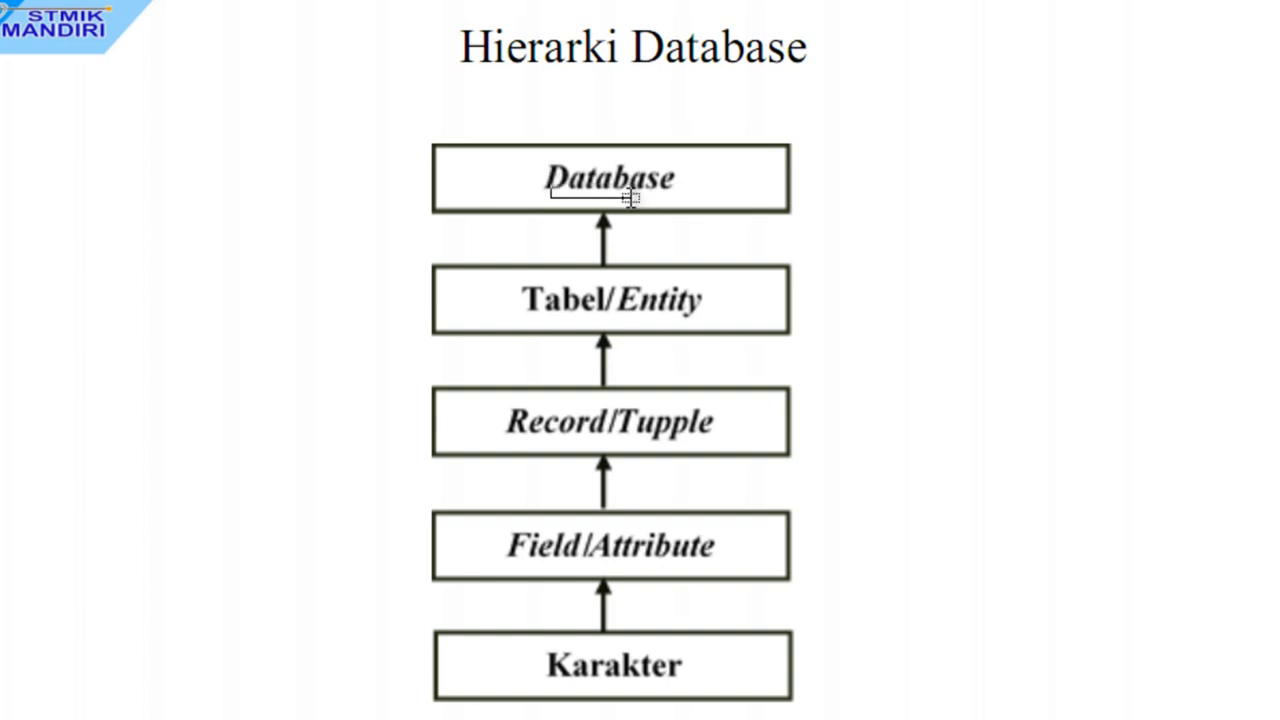
pyautogui.moveTo(531, 298); pyautogui.dragTo(723, 293)
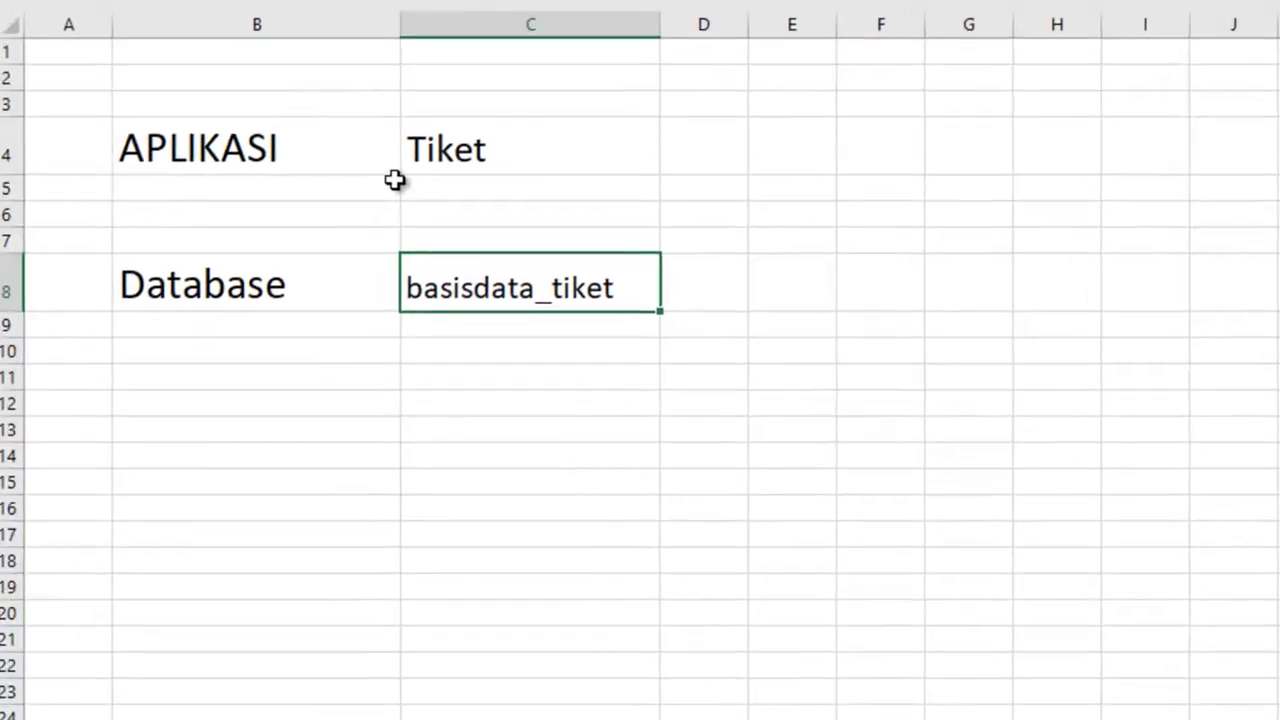
pyautogui.click(397, 163)
pyautogui.click(478, 151)
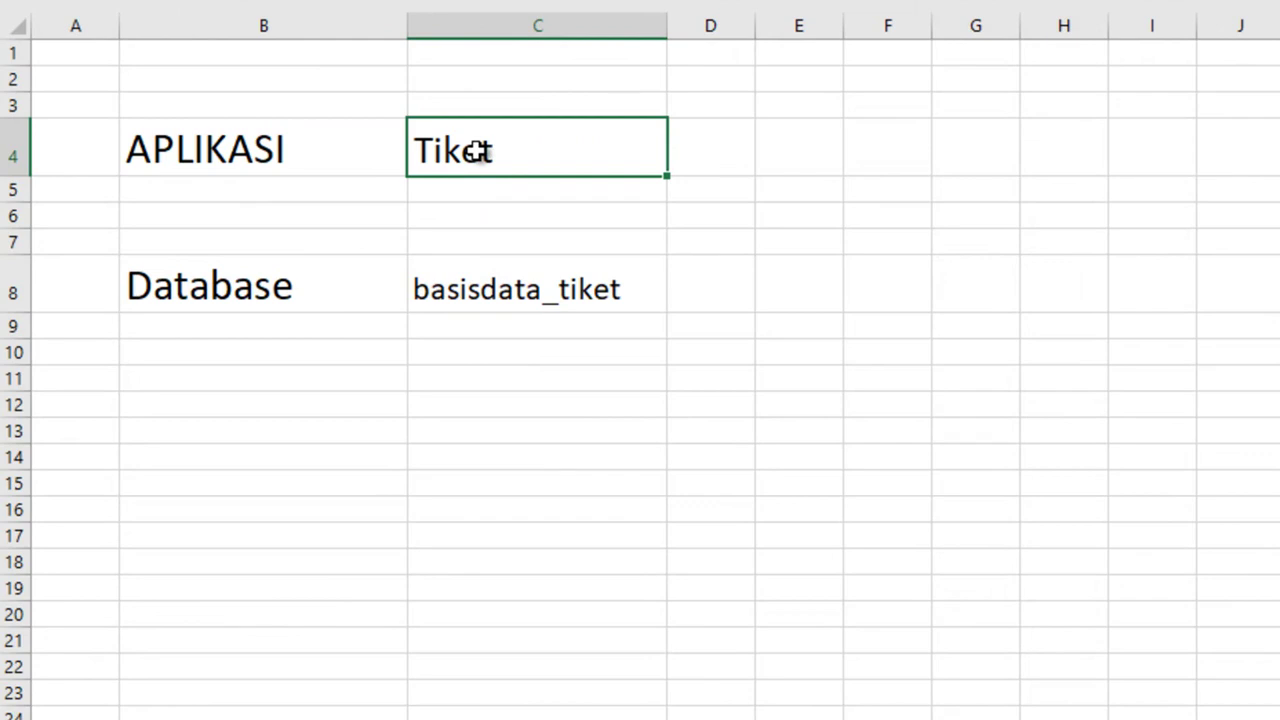
pyautogui.click(203, 288)
pyautogui.click(537, 302)
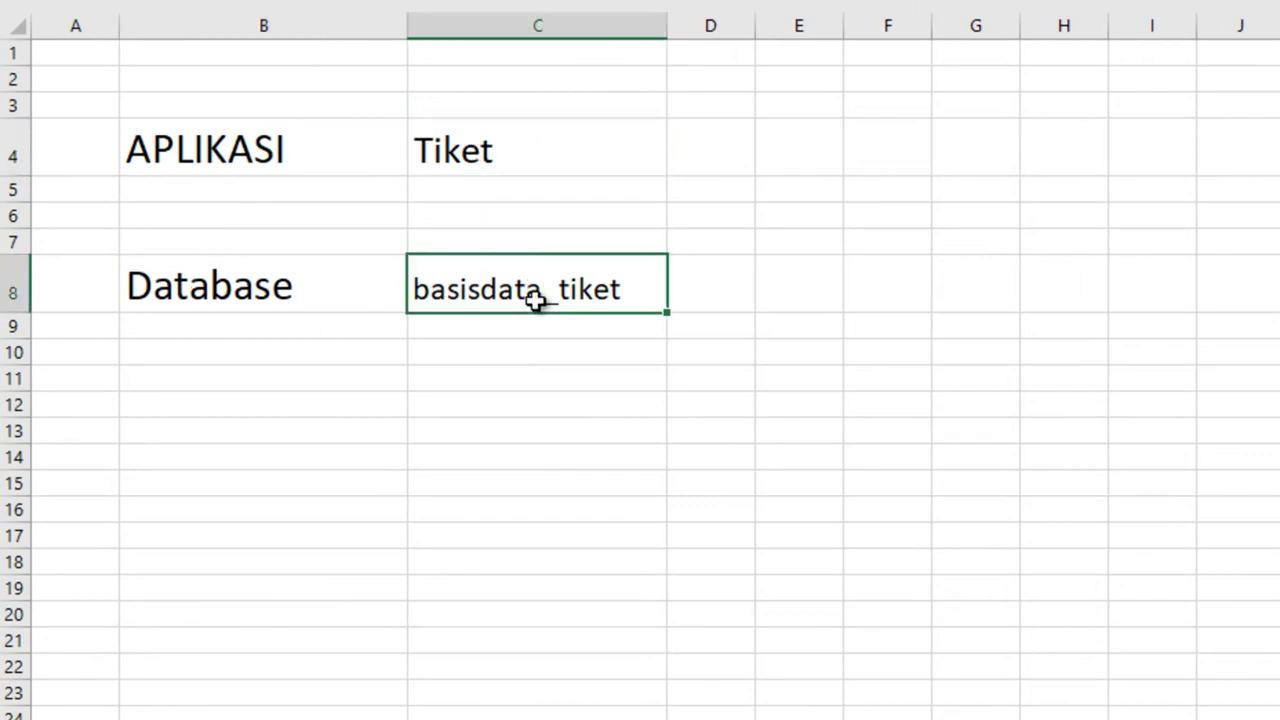
# - Enter the label Tabel in cell B10 and enlarge its text
pyautogui.click(300, 352)
pyautogui.write('Tabel')
pyautogui.press('Tab')
pyautogui.click(311, 364)
pyautogui.click(110, 0)
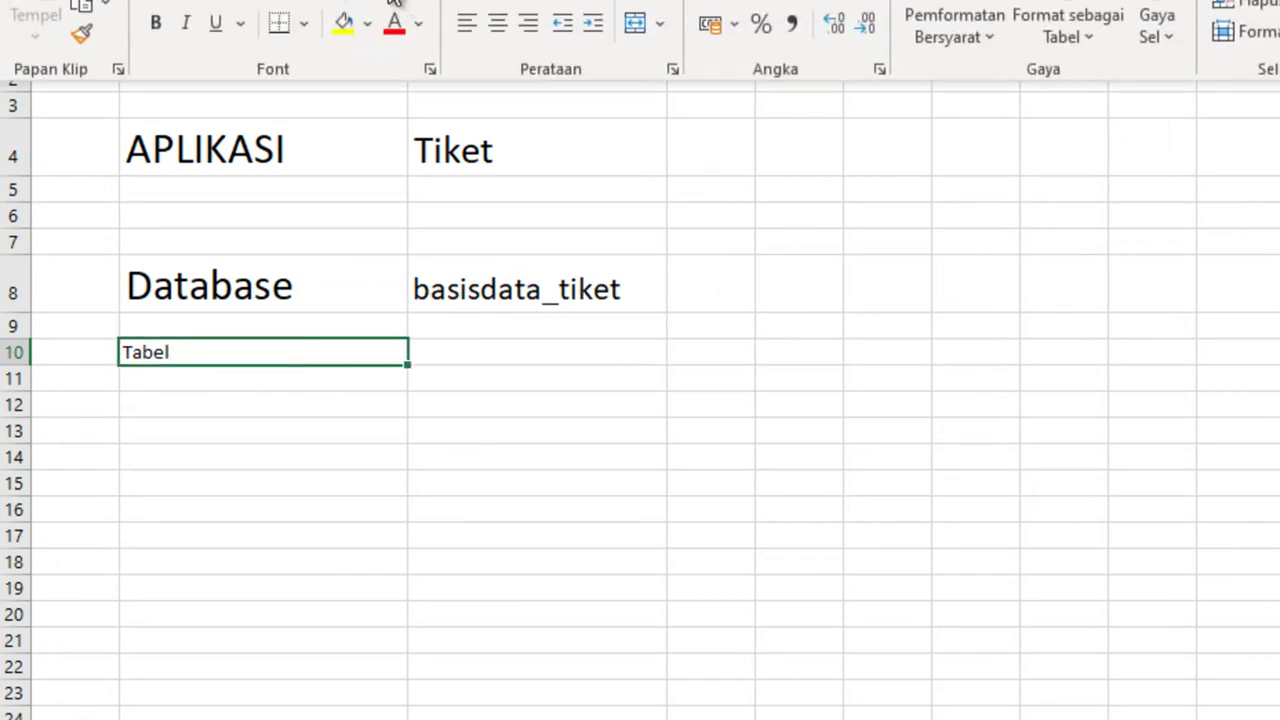
pyautogui.click(392, 0)
pyautogui.click(392, 0)
pyautogui.click(392, 0)
# - Enter the table names data_pemesan in C10 and data_harga in D10
pyautogui.click(545, 372)
pyautogui.click(572, 374)
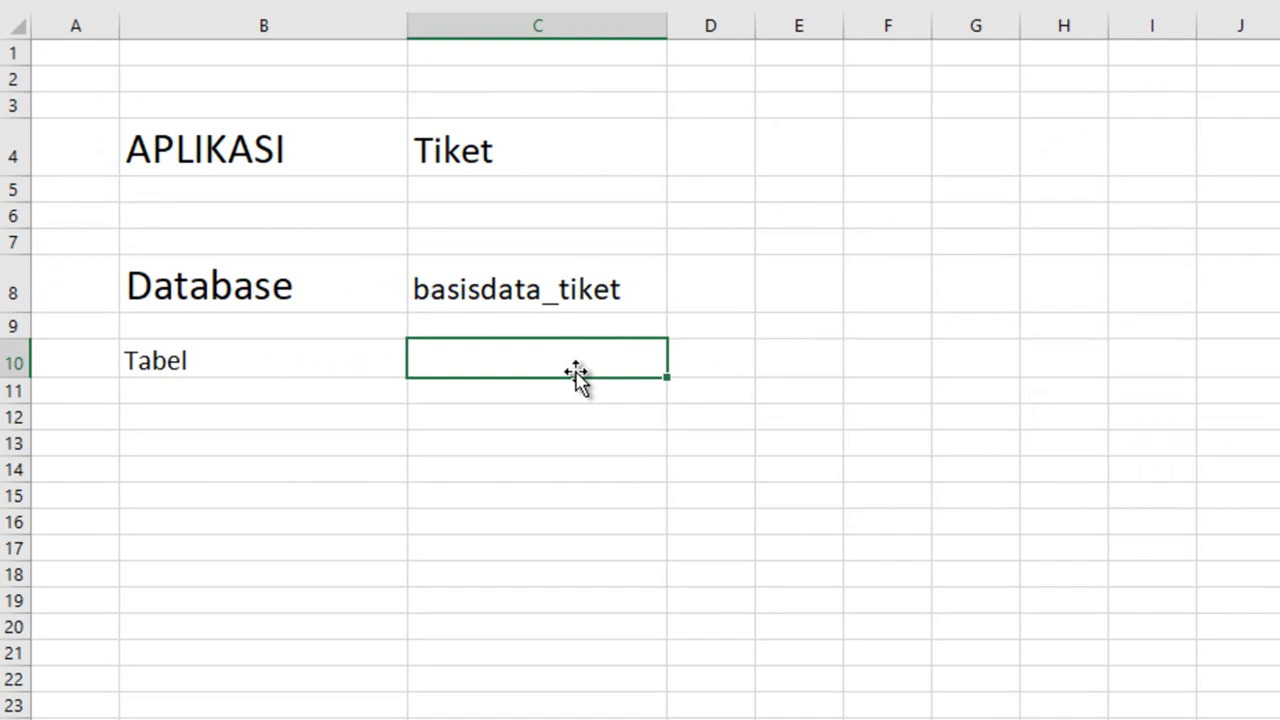
pyautogui.write('data_pemesan')
pyautogui.press('Return')
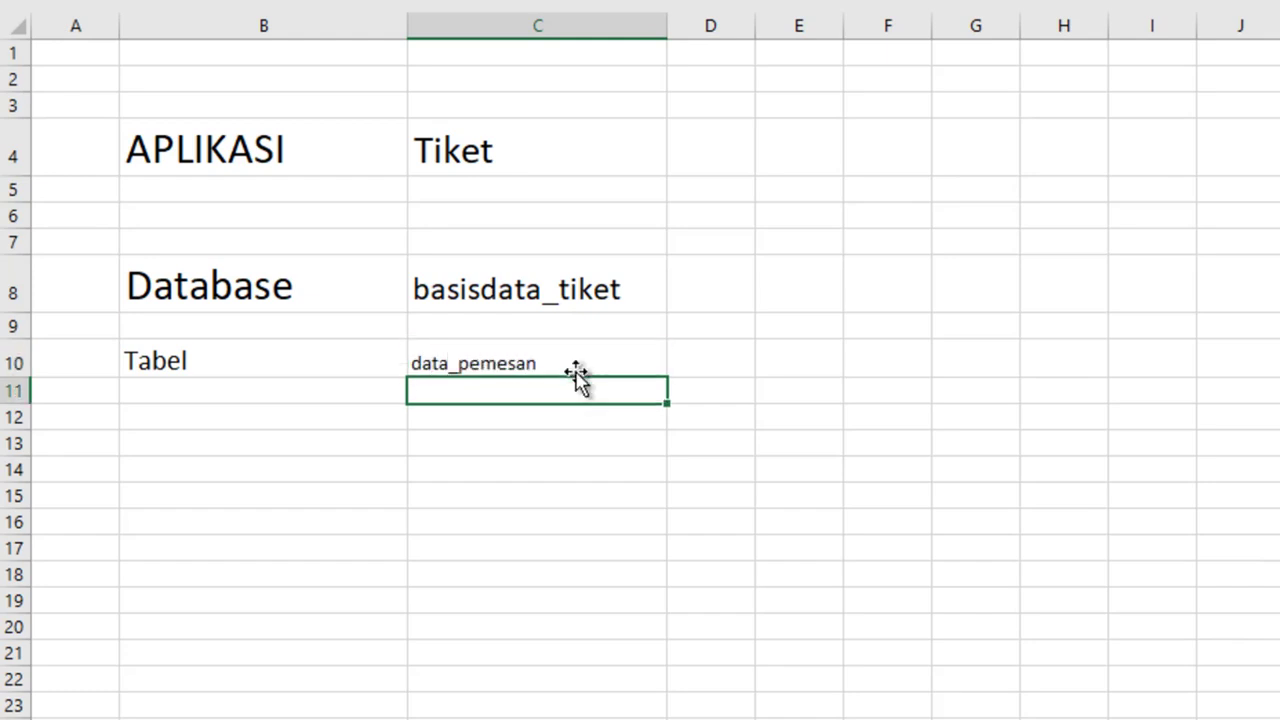
pyautogui.click(690, 362)
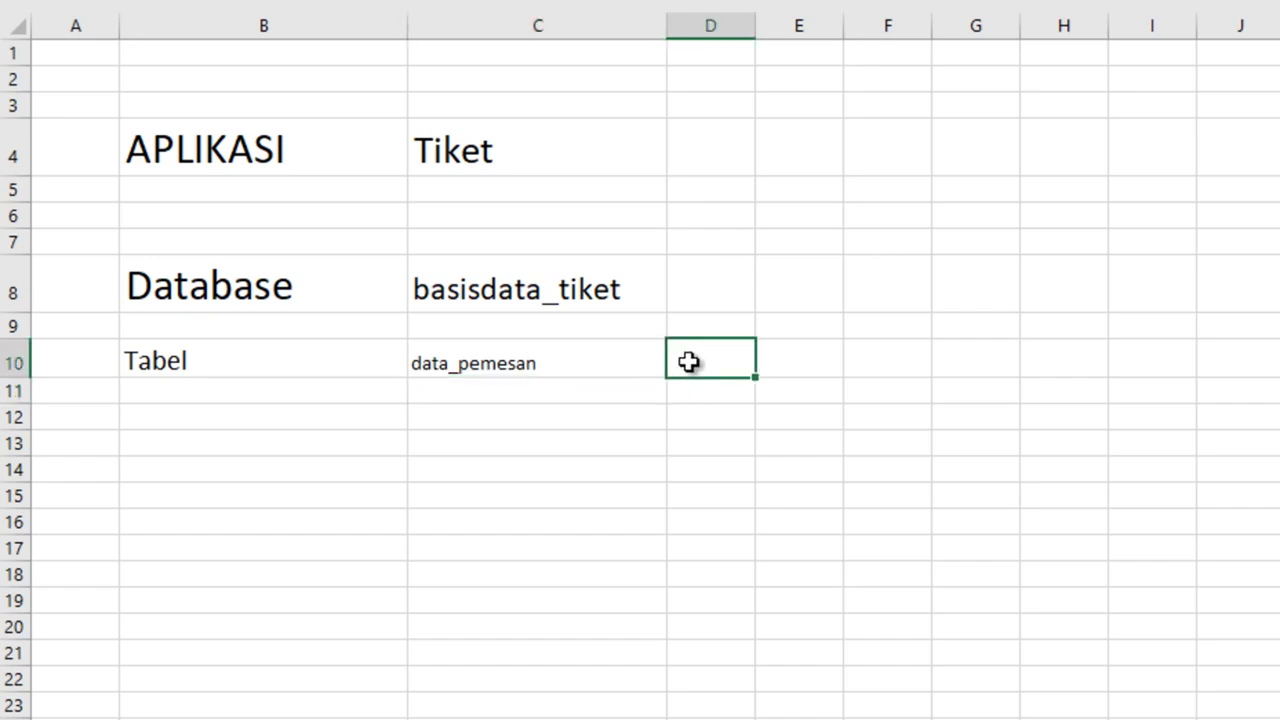
pyautogui.write('data_harga')
pyautogui.press('Return')
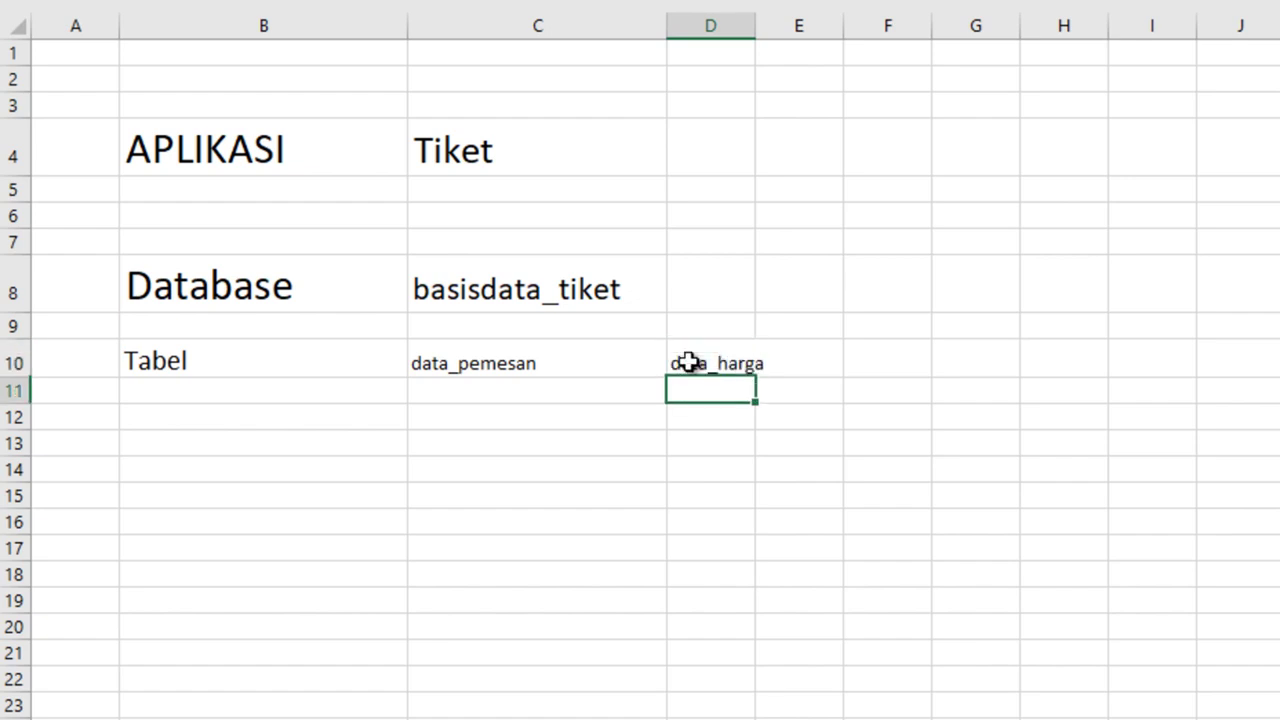
# - Widen column D until data_harga fits inside its cell
pyautogui.moveTo(751, 36); pyautogui.dragTo(835, 25)
pyautogui.press('Left')
# - Review how the table names in row 10 relate to the database in C8 and the application in C4
pyautogui.click(508, 366)
pyautogui.click(737, 360)
pyautogui.click(560, 420)
pyautogui.click(523, 351)
pyautogui.click(737, 369)
pyautogui.click(777, 467)
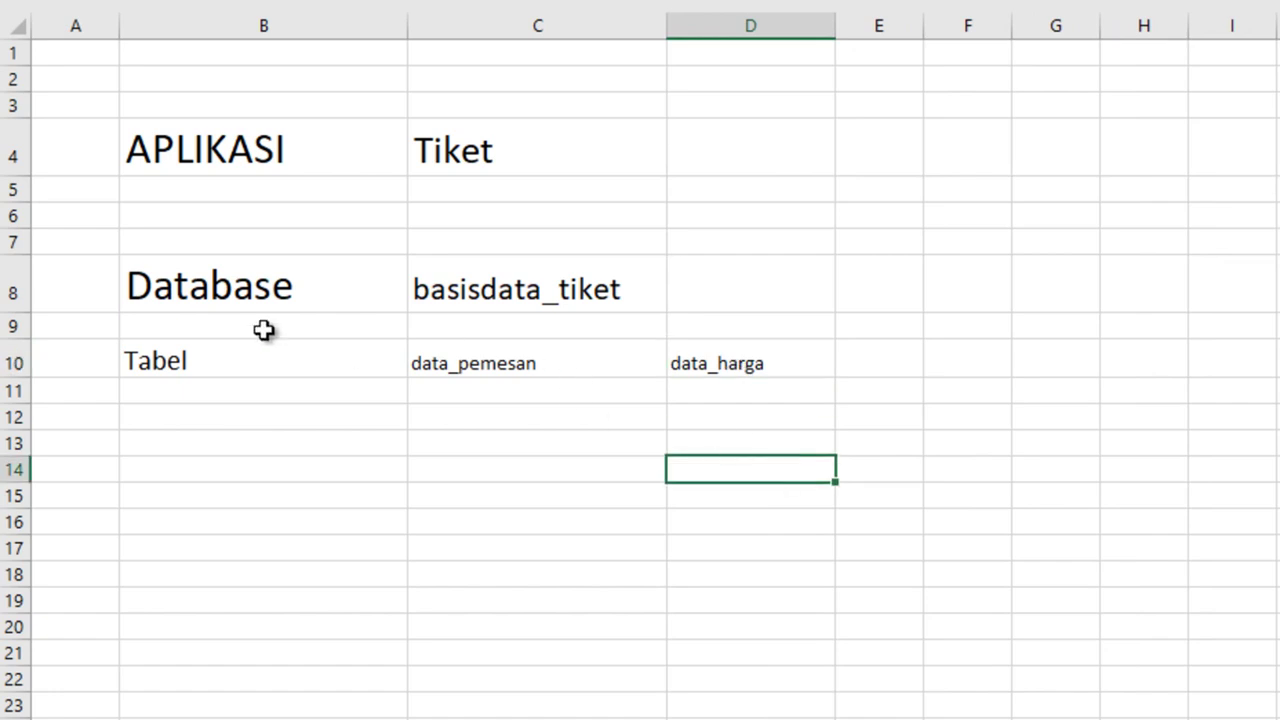
pyautogui.click(268, 360)
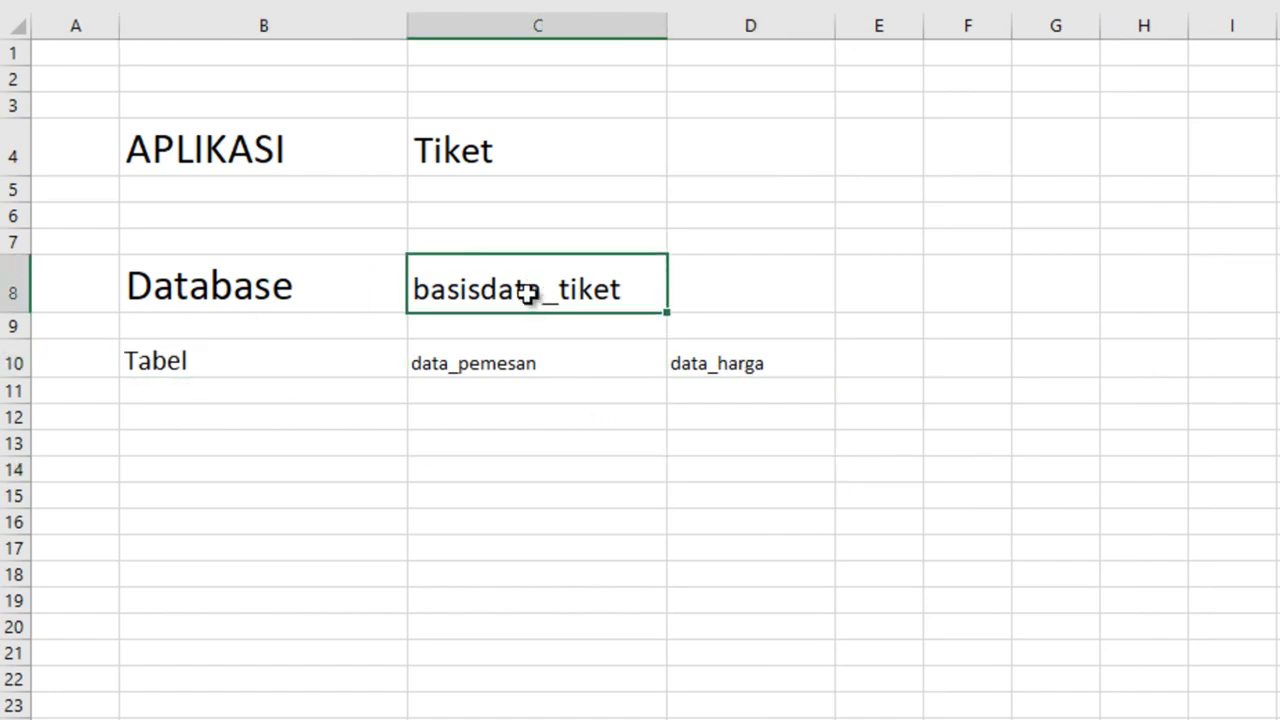
pyautogui.click(492, 155)
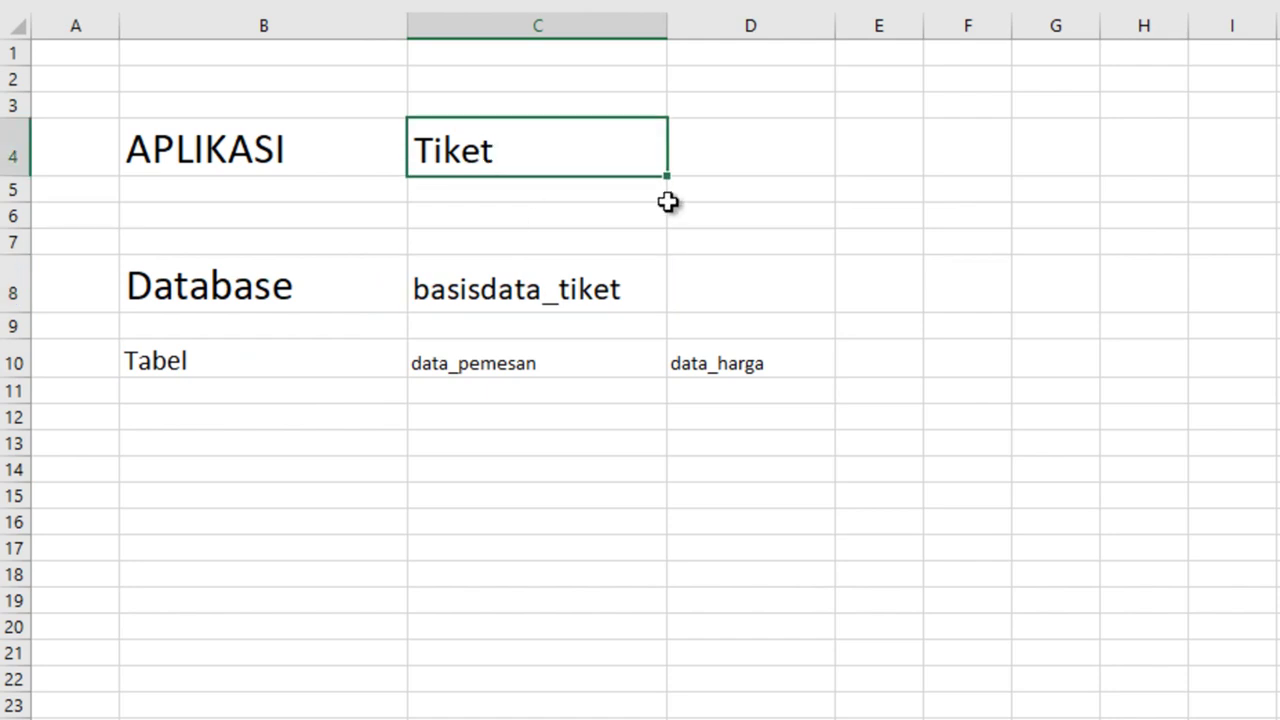
pyautogui.click(653, 328)
pyautogui.click(634, 366)
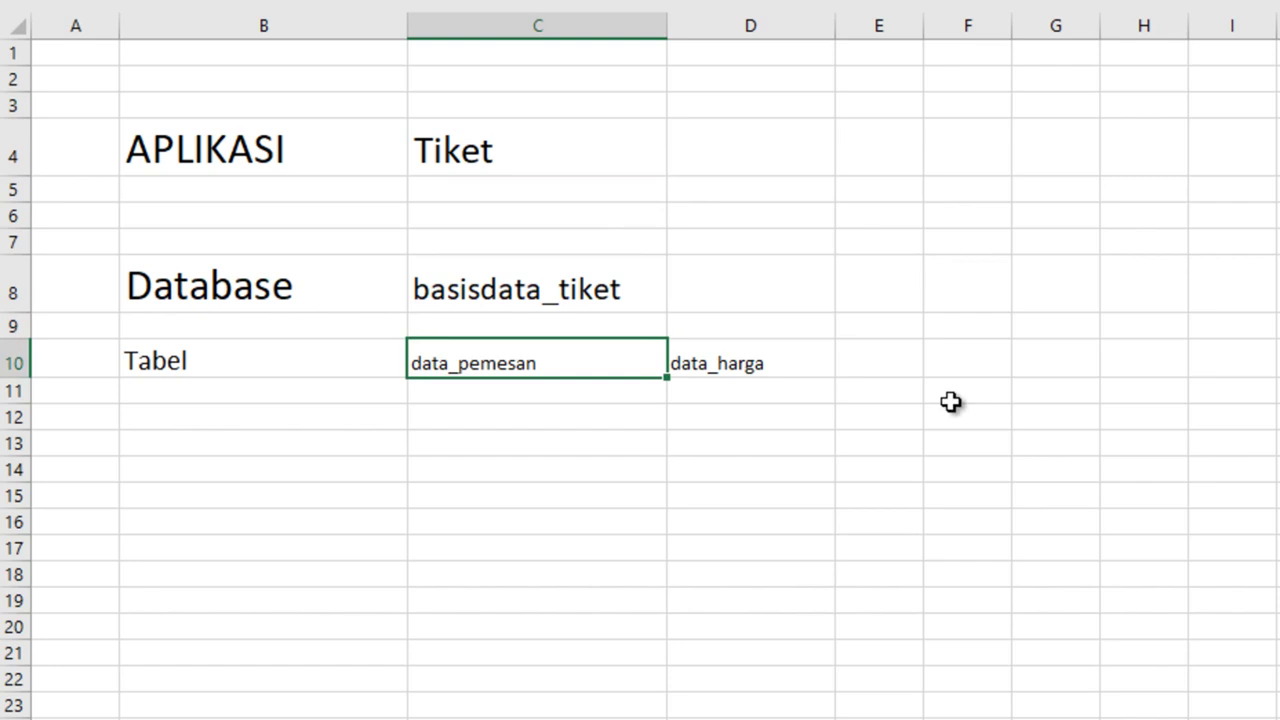
pyautogui.click(968, 467)
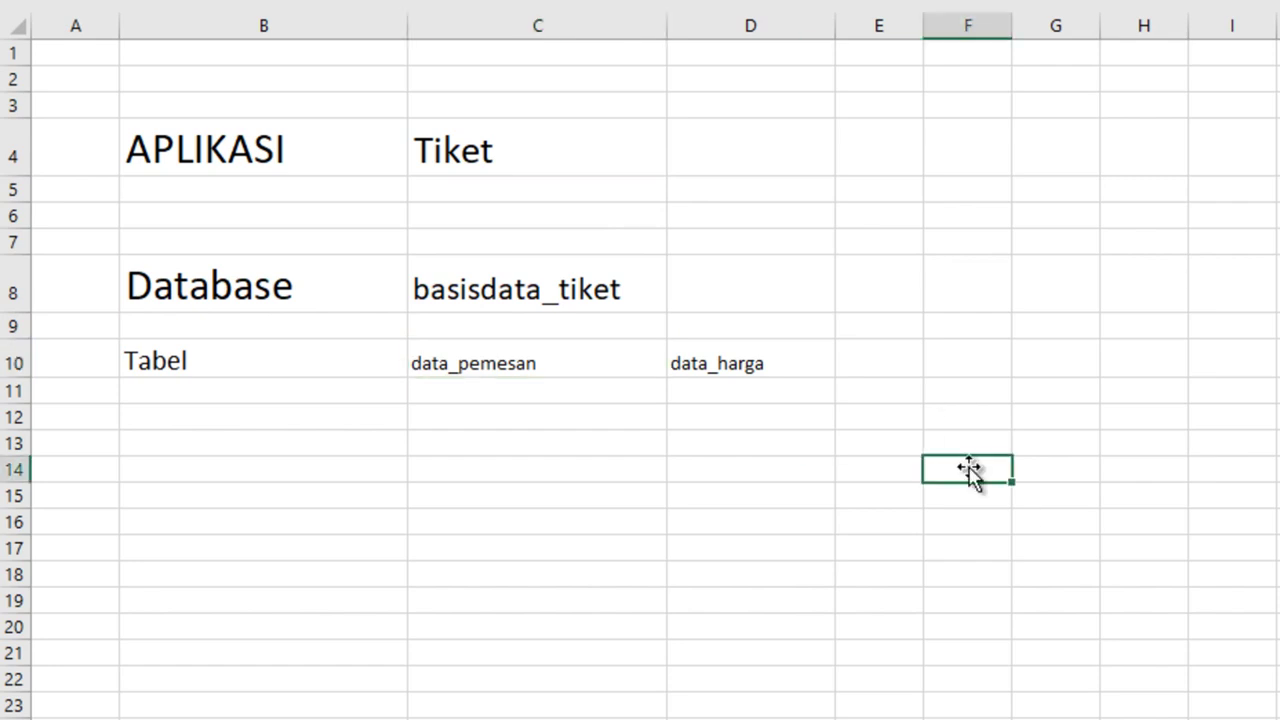
# - List the fields no_ktp, nama_pemesan and jenis_kelamin under data_pemesan in cells C11 to C13
pyautogui.click(548, 393)
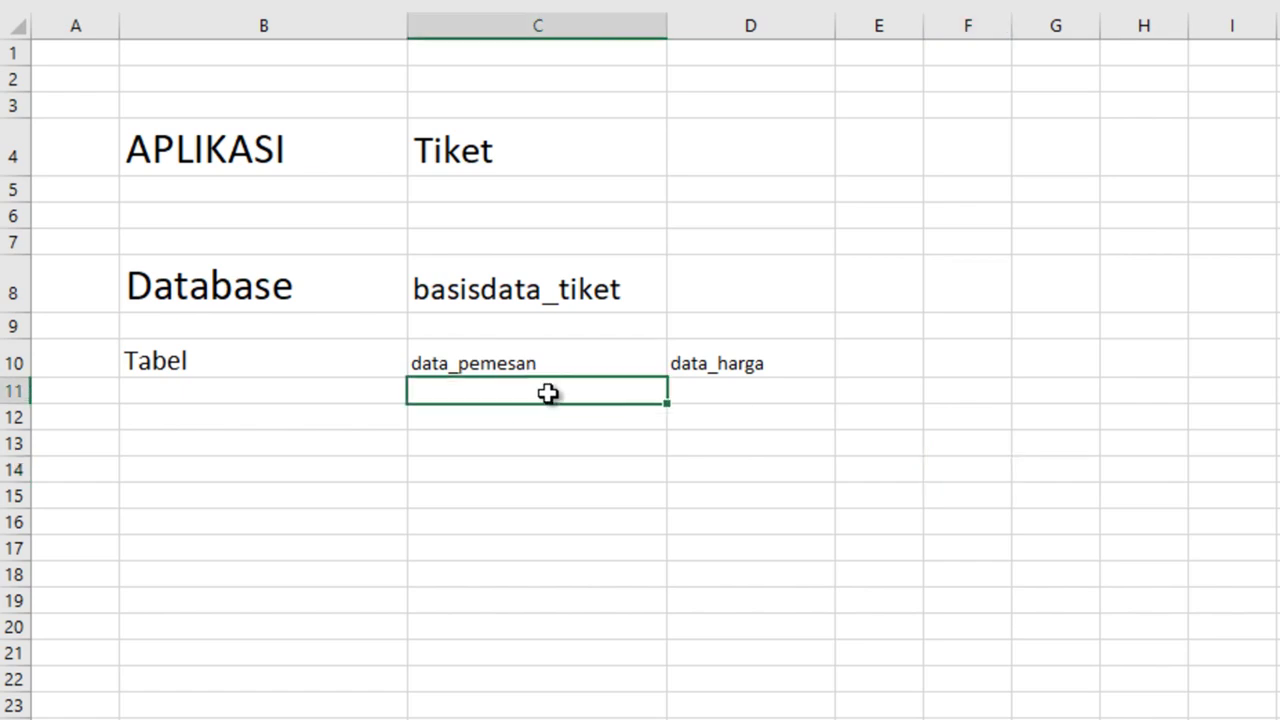
pyautogui.write('no_ktp')
pyautogui.press('Return')
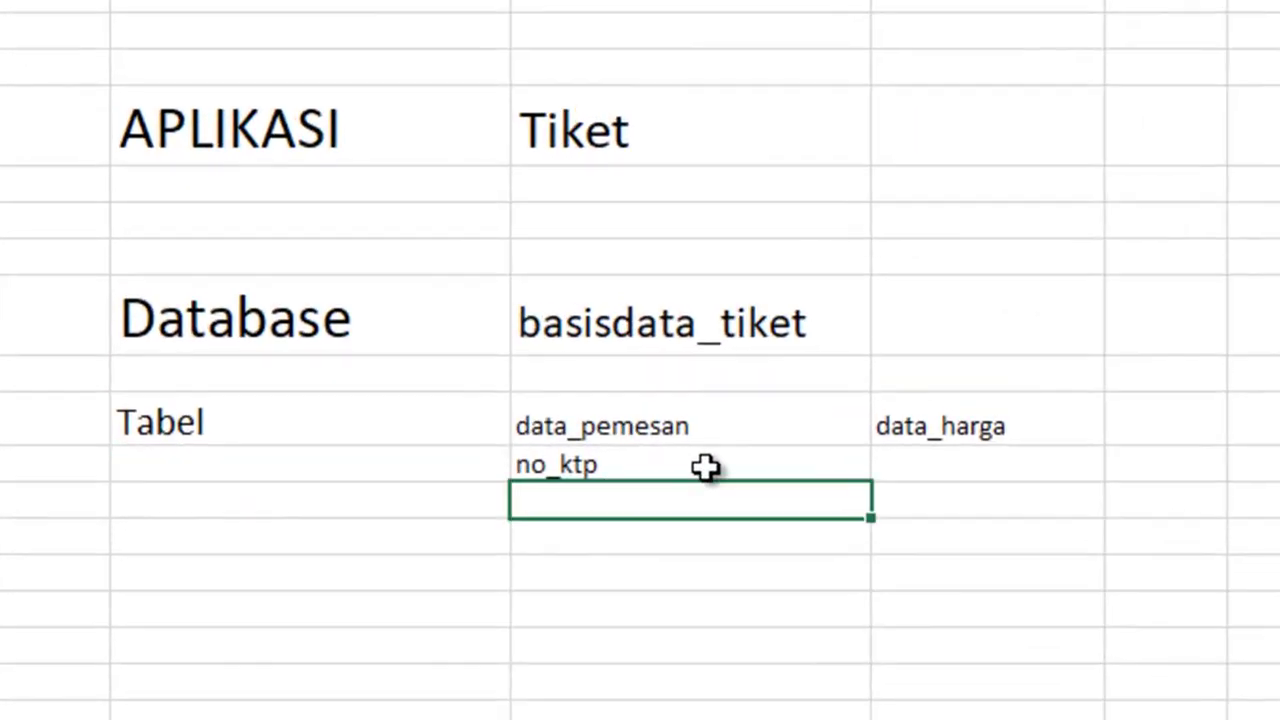
pyautogui.write('nama_pemesan')
pyautogui.press('Return')
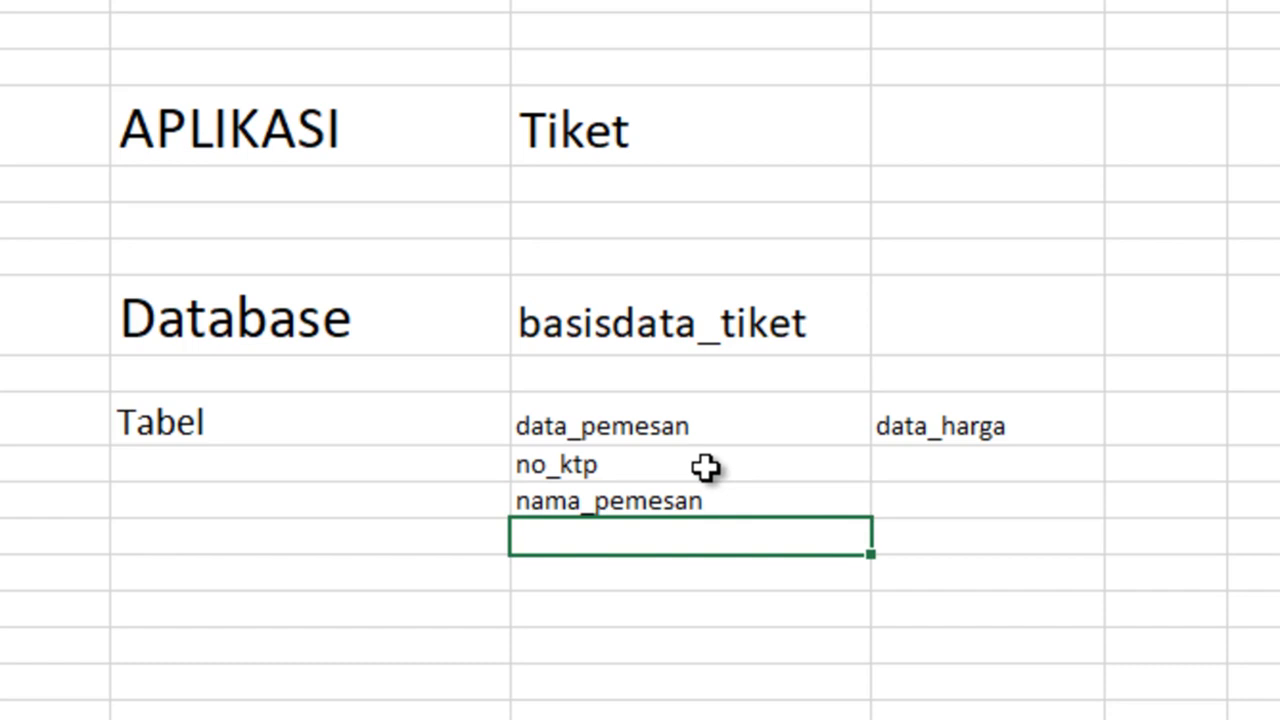
pyautogui.write('jenis_kelamin')
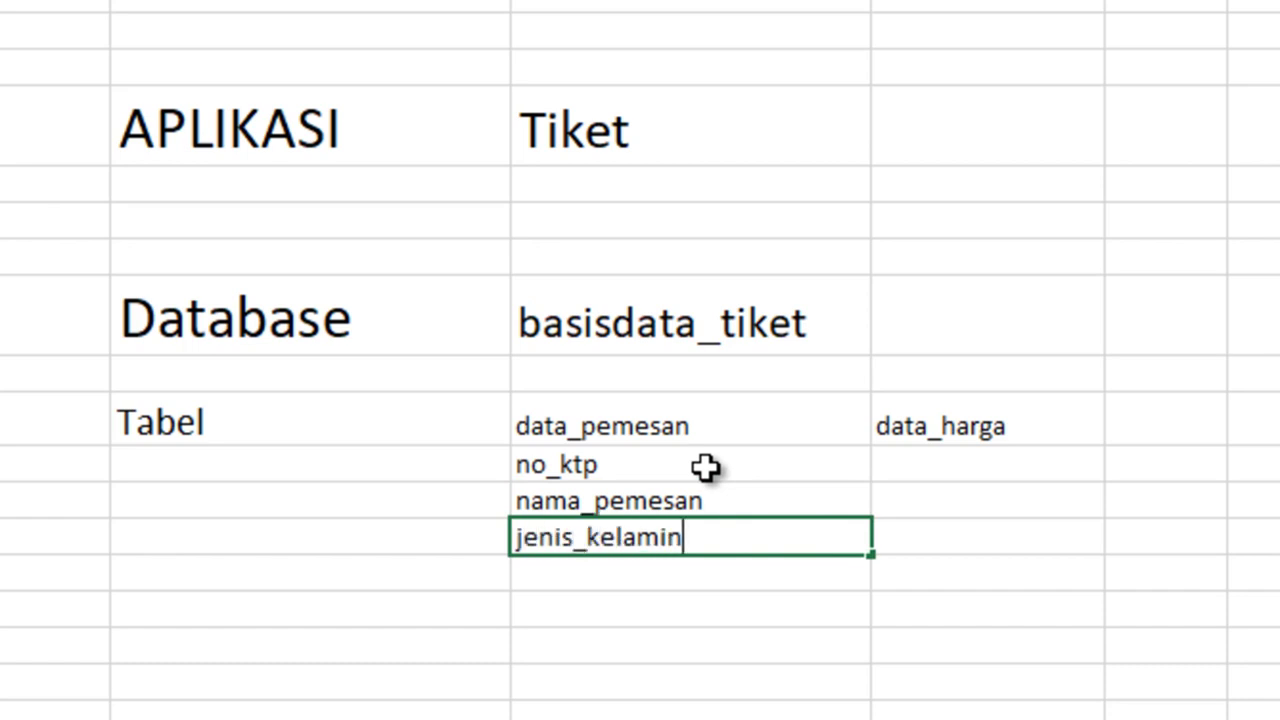
pyautogui.press('Return')
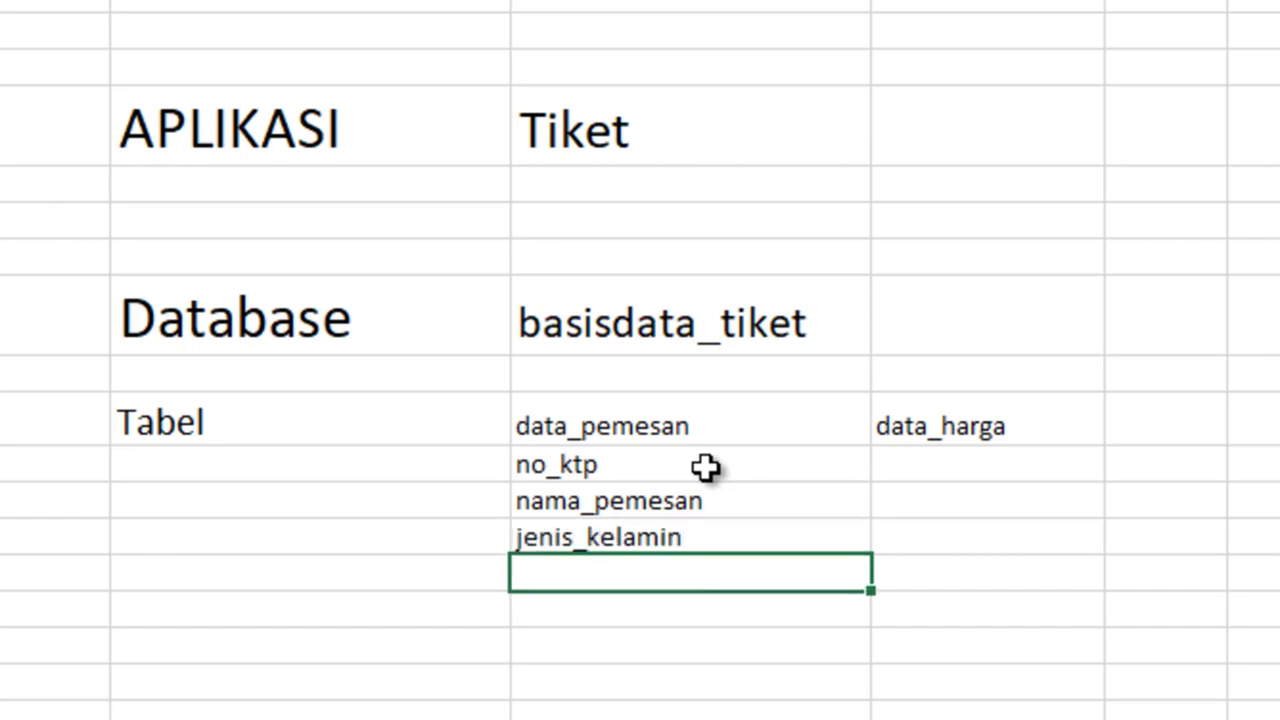
# - Enter the field name tempat_stasiun in D11, directly under data_harga
pyautogui.press('Up')
pyautogui.press('Up')
pyautogui.press('Up')
pyautogui.press('Right')
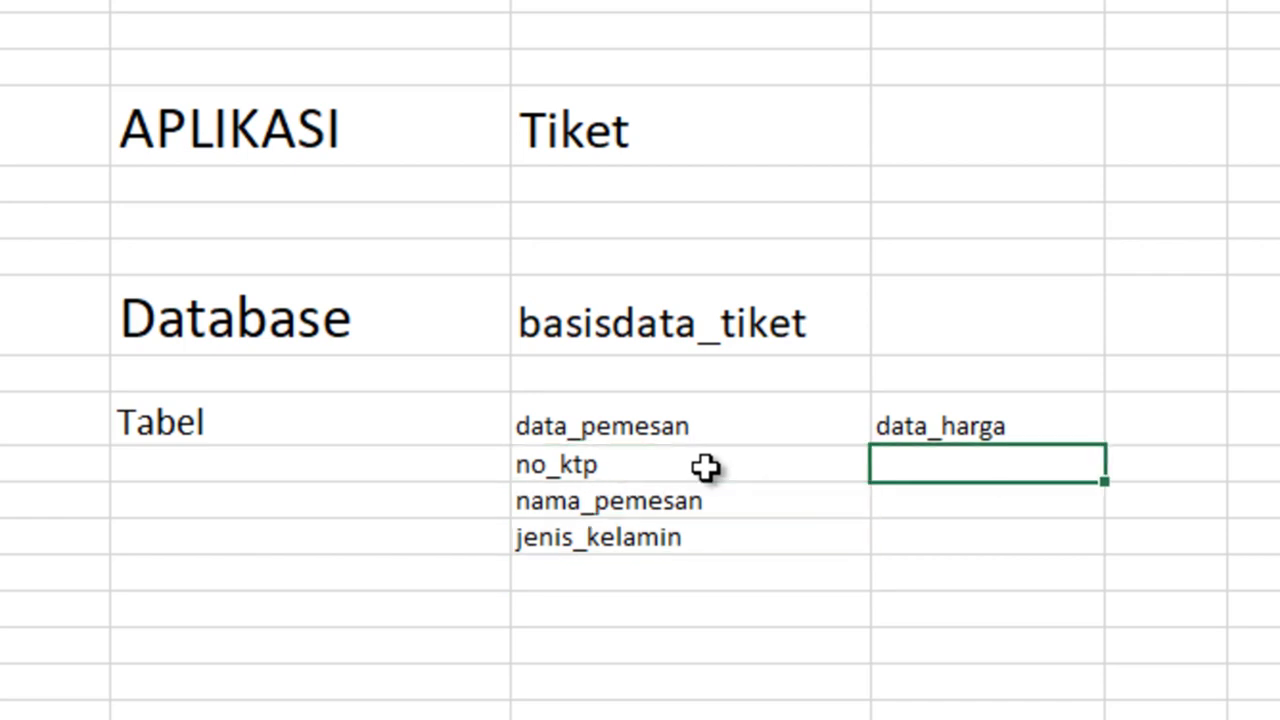
pyautogui.write('tempat')
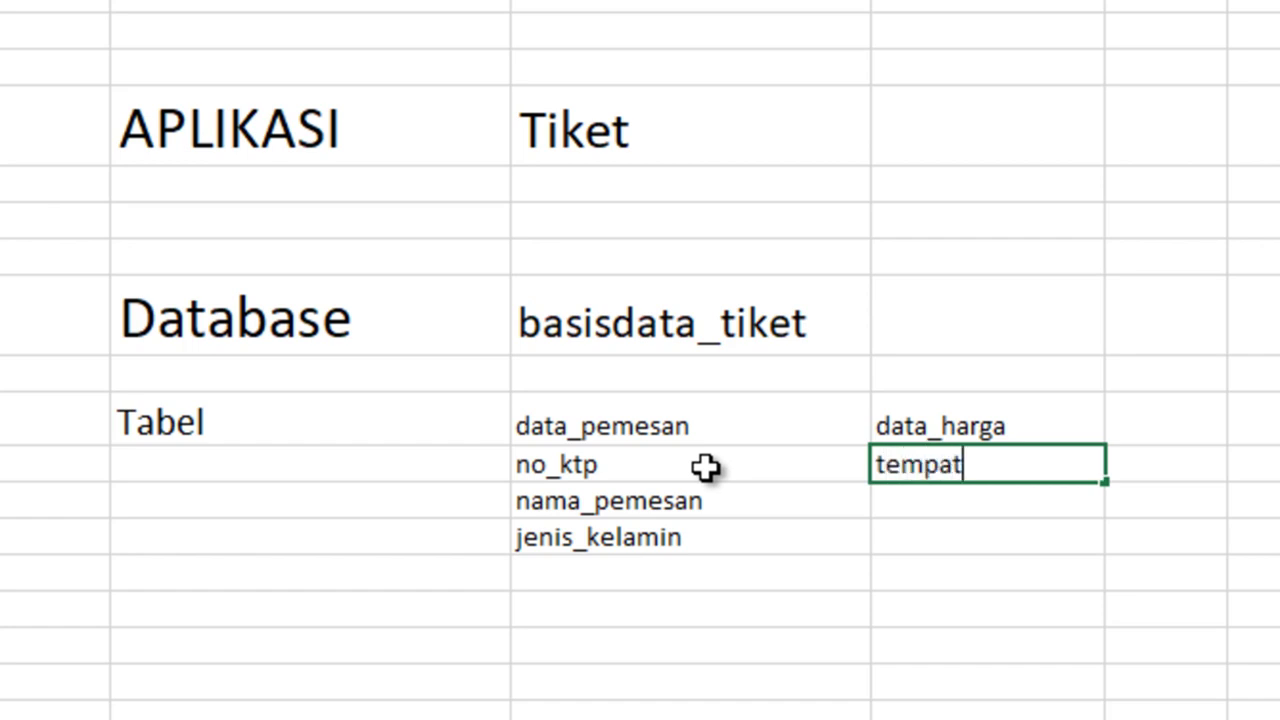
pyautogui.write('_')
pyautogui.write('sta')
pyautogui.write('sion')
pyautogui.press('BackSpace')
pyautogui.press('BackSpace')
pyautogui.write('un')
pyautogui.press('Return')
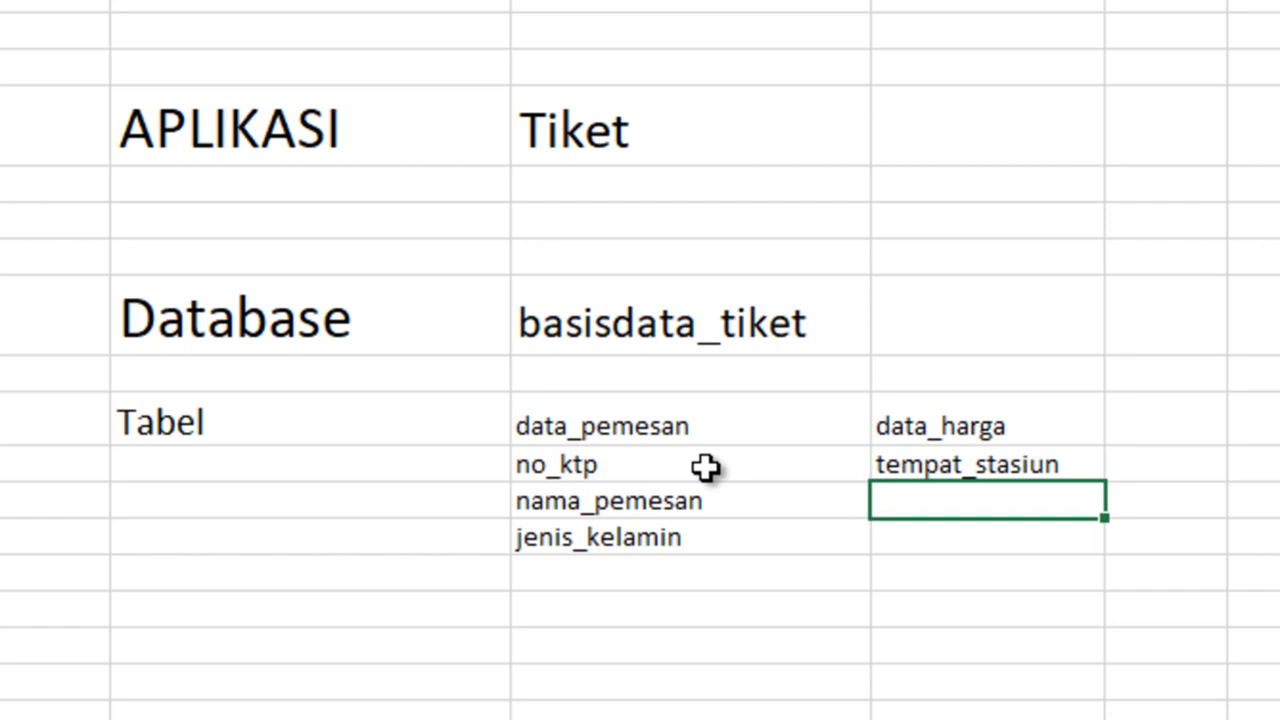
# - Add the fields jam in D12 and harga in D13 below tempat_stasiun
pyautogui.write('jam')
pyautogui.press('Return')
pyautogui.write('harga')
pyautogui.press('Return')
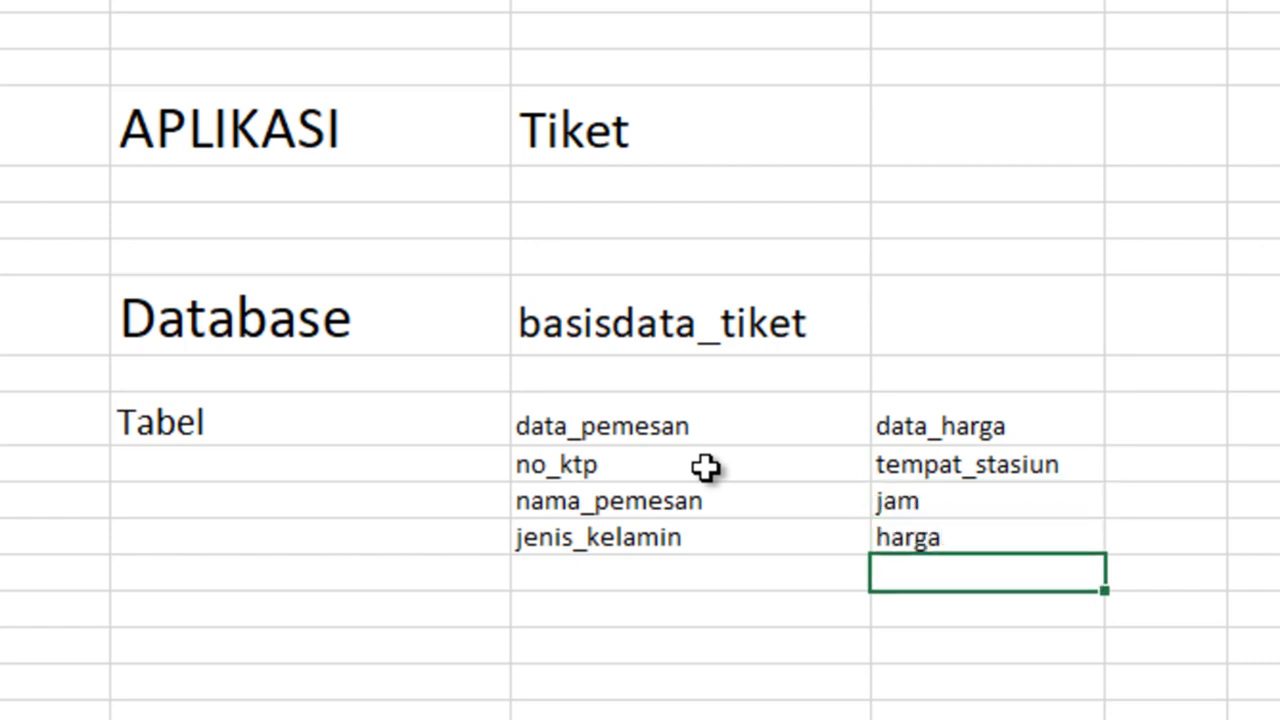
# - Make the Tabel label and the table names data_pemesan and data_harga in row 10 bold
pyautogui.click(828, 432)
pyautogui.moveTo(240, 397); pyautogui.dragTo(1047, 398)
pyautogui.hotkey('ctrl', 'b')
pyautogui.click(770, 572)
# - Examine the two table names and the fields listed under data_pemesan against the PDF's hierarchy diagram
pyautogui.click(690, 385)
pyautogui.click(720, 438)
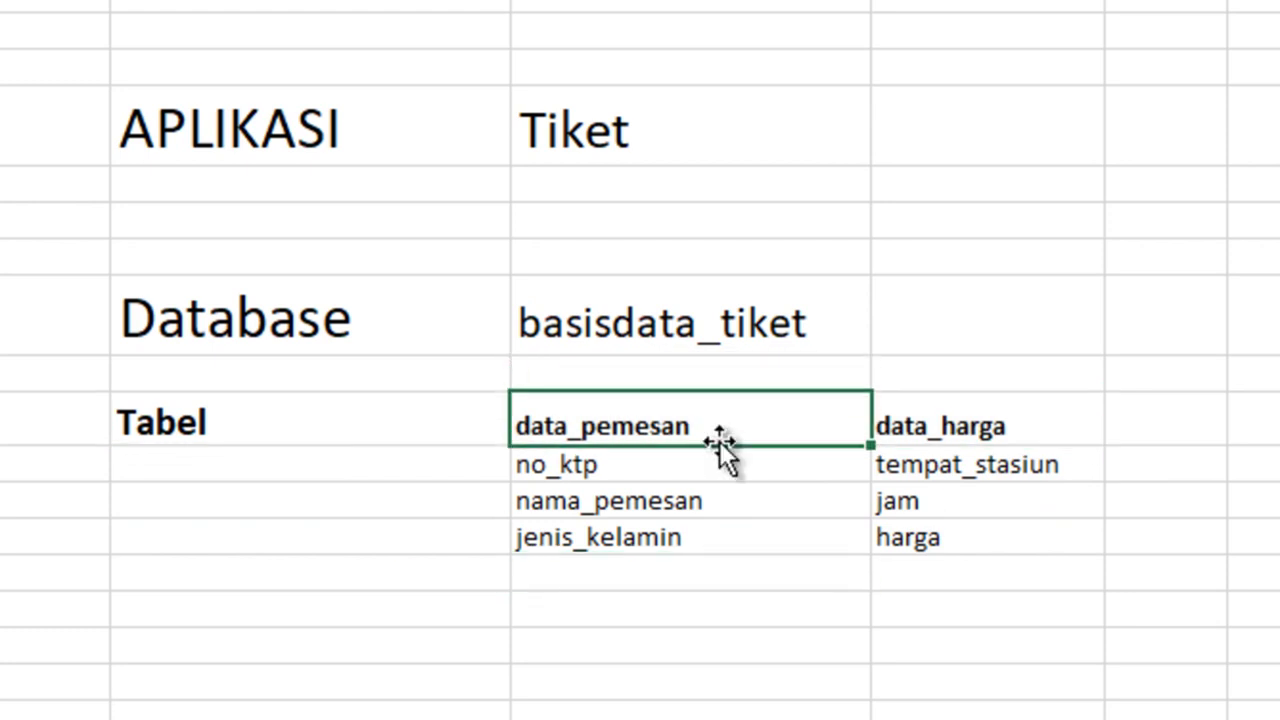
pyautogui.click(1006, 420)
pyautogui.click(641, 415)
pyautogui.moveTo(656, 462); pyautogui.dragTo(686, 541)
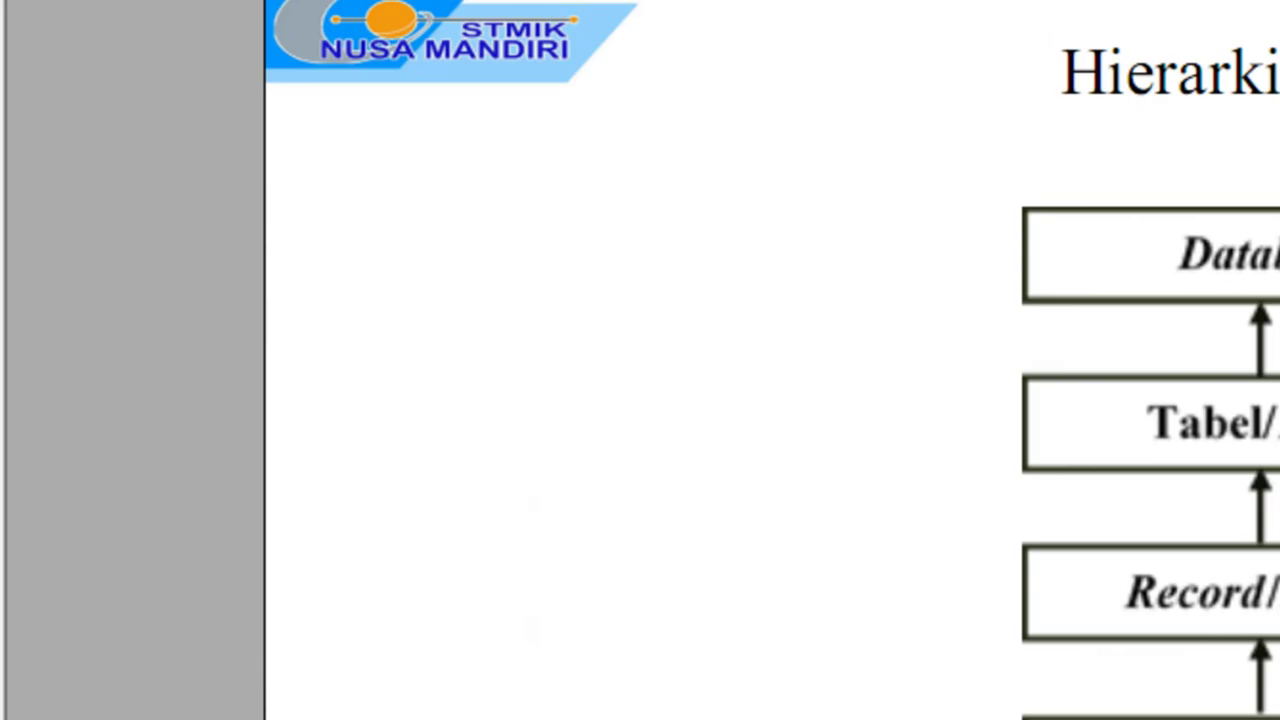